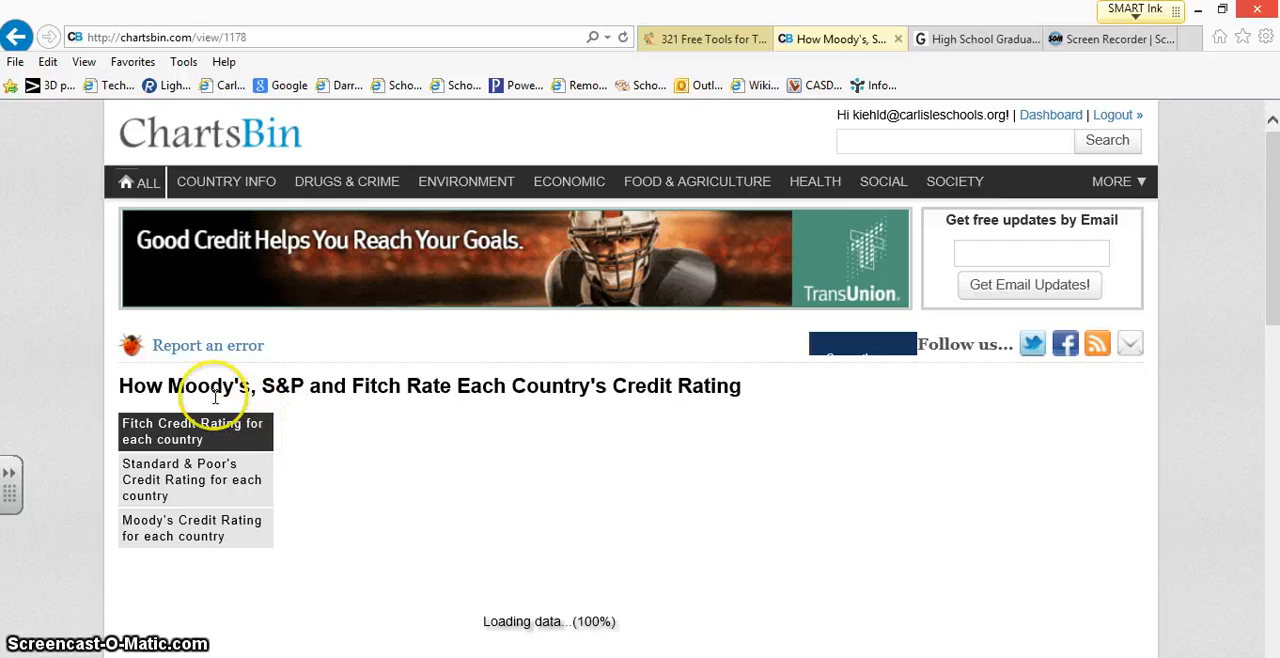
Step: Examine the Fitch credit rating world map and its rating details for the United States
{"action": "scroll", "coordinate": [40, 349], "scroll_direction": "down", "scroll_amount": 1}
{"action": "scroll", "coordinate": [40, 360], "scroll_direction": "down", "scroll_amount": 1}
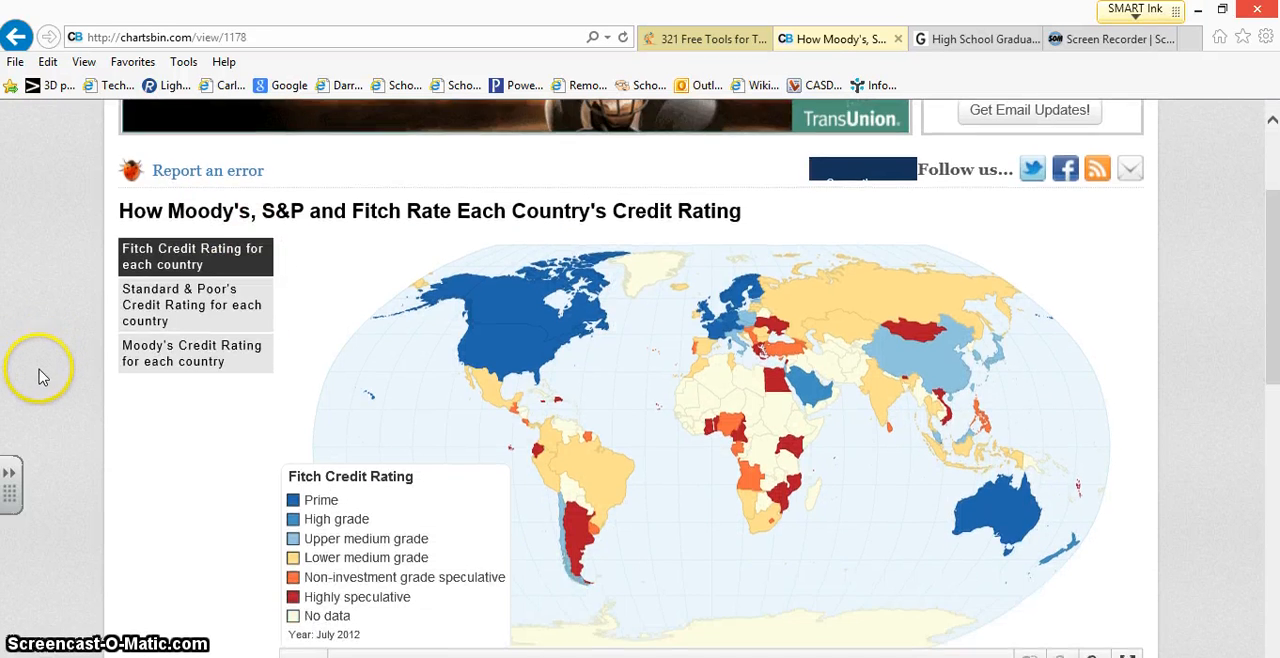
{"action": "scroll", "coordinate": [35, 358], "scroll_direction": "down", "scroll_amount": 1}
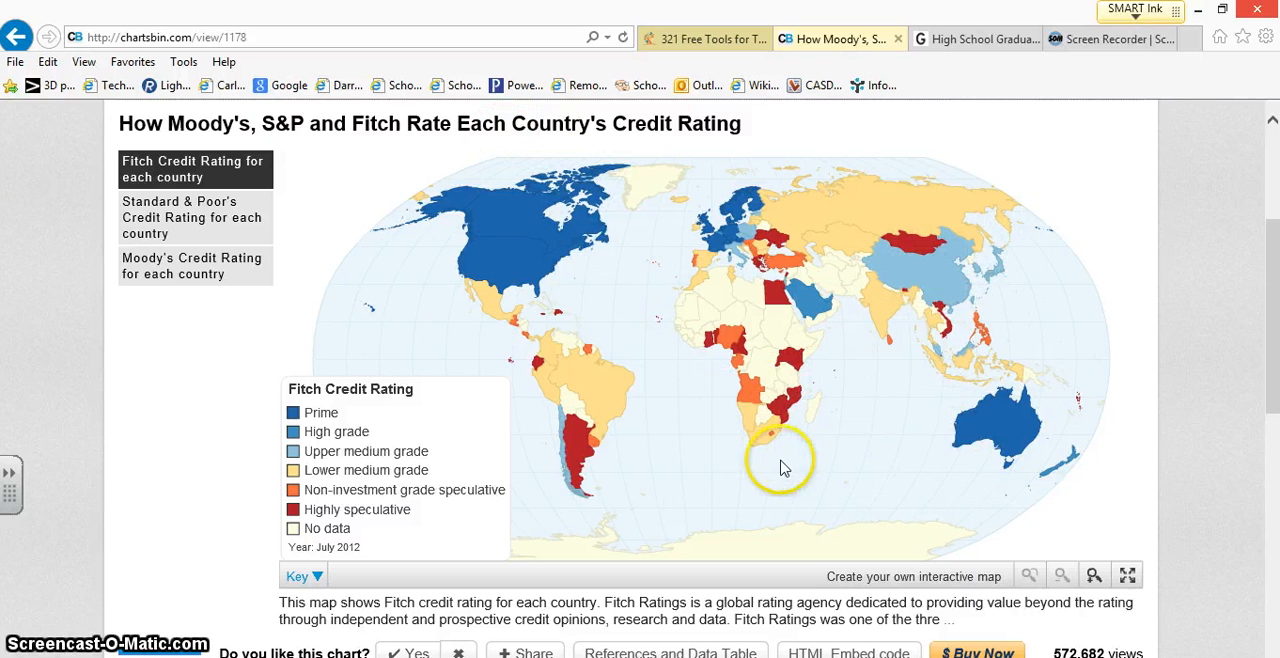
{"action": "left_click", "coordinate": [503, 268]}
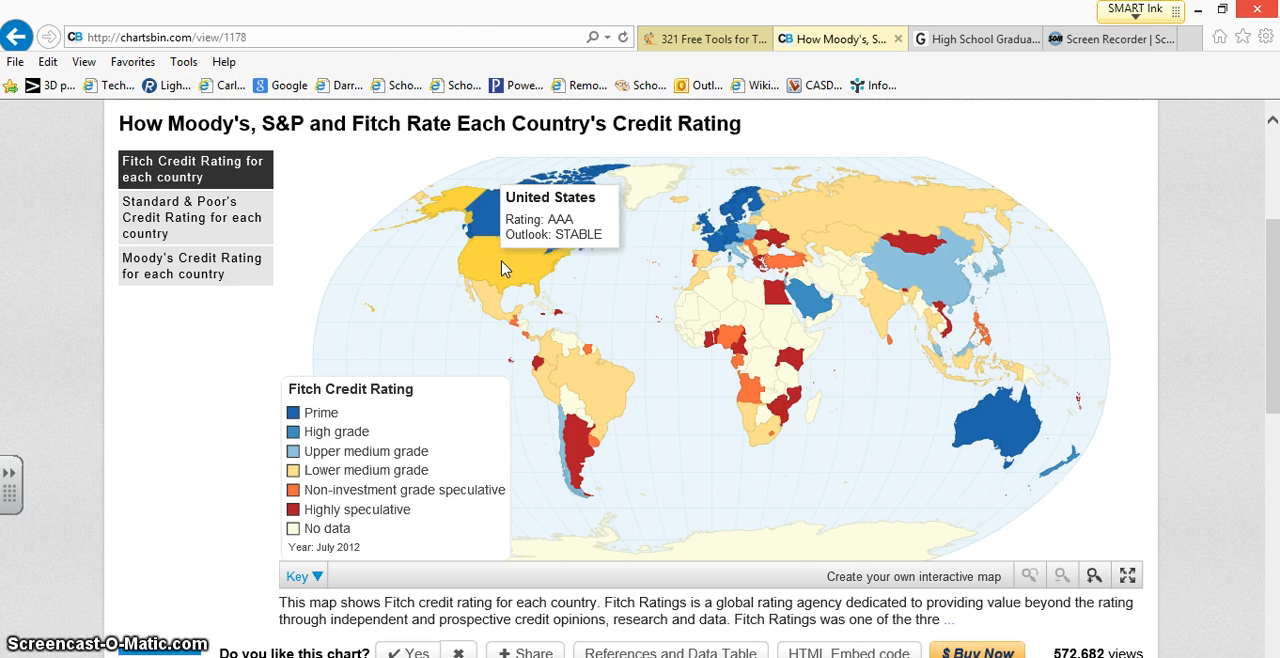
{"action": "left_click", "coordinate": [487, 314]}
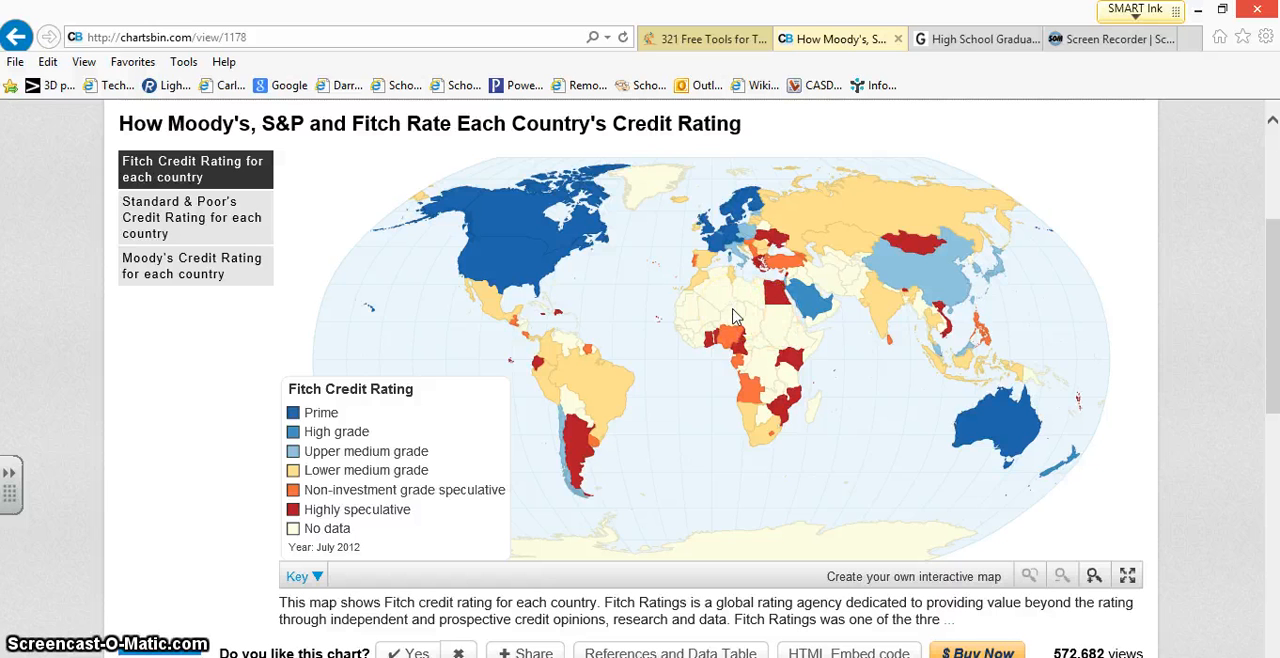
Step: Go to the ChartsBin dashboard and start creating a new dataset
{"action": "scroll", "coordinate": [686, 326], "scroll_direction": "up", "scroll_amount": 3}
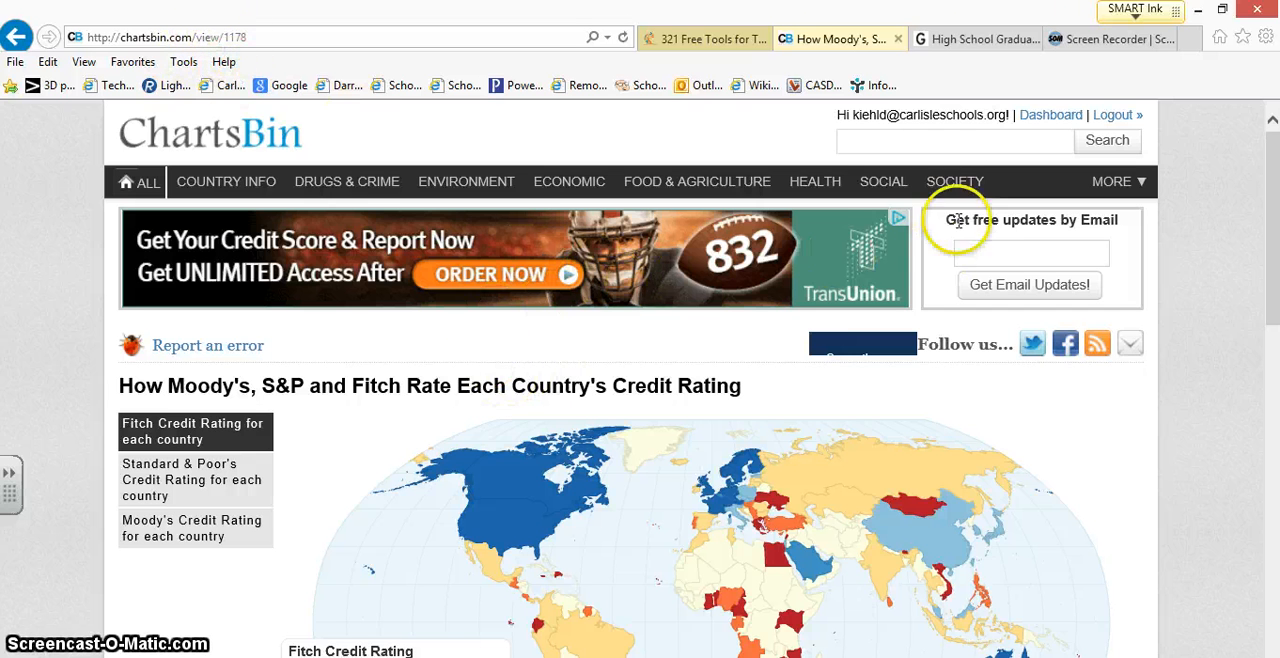
{"action": "left_click", "coordinate": [1051, 118]}
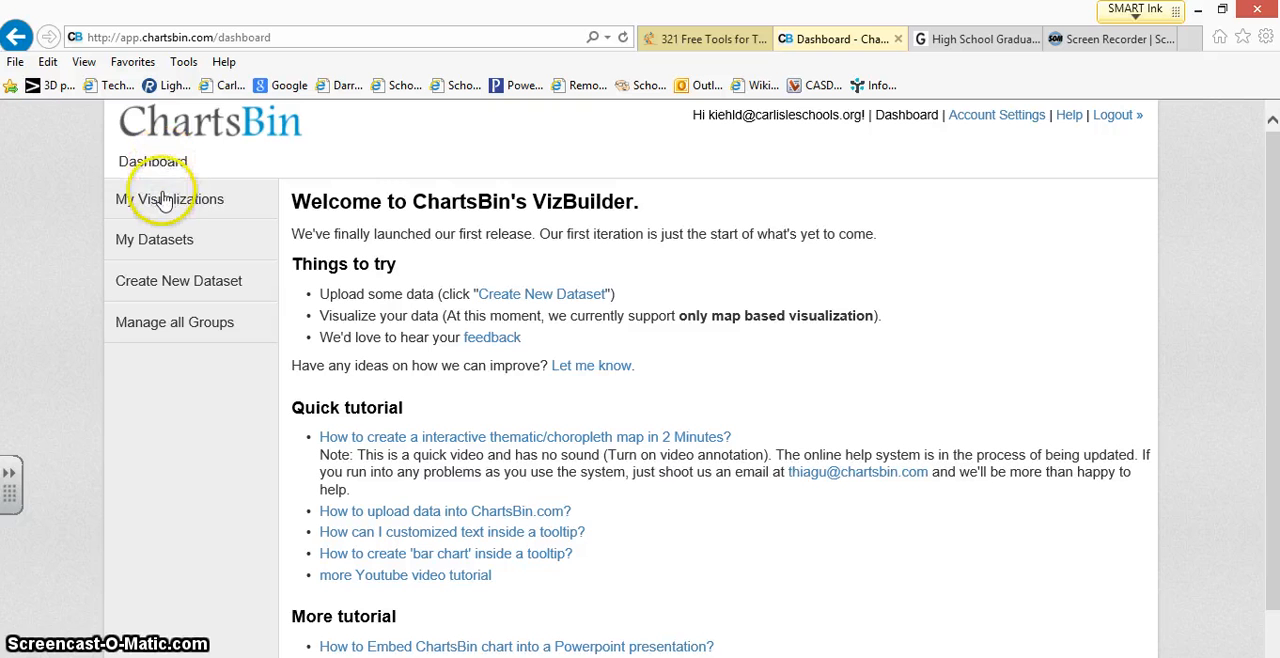
{"action": "left_click", "coordinate": [174, 284]}
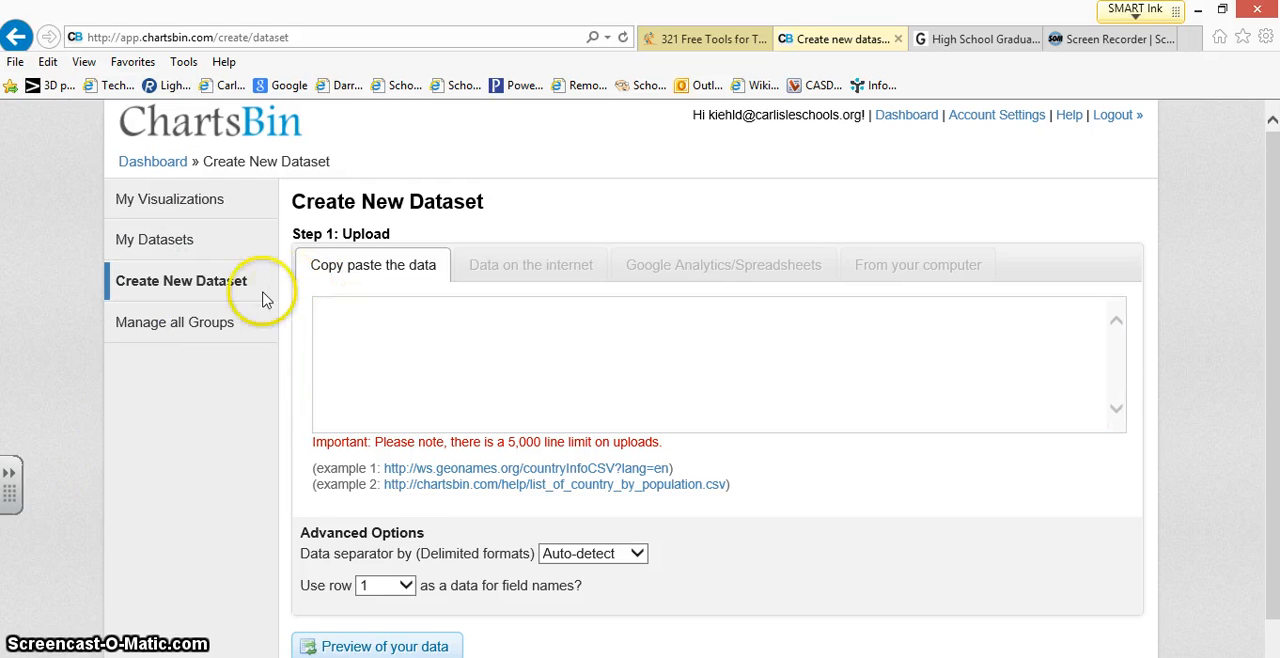
{"action": "left_click", "coordinate": [483, 362]}
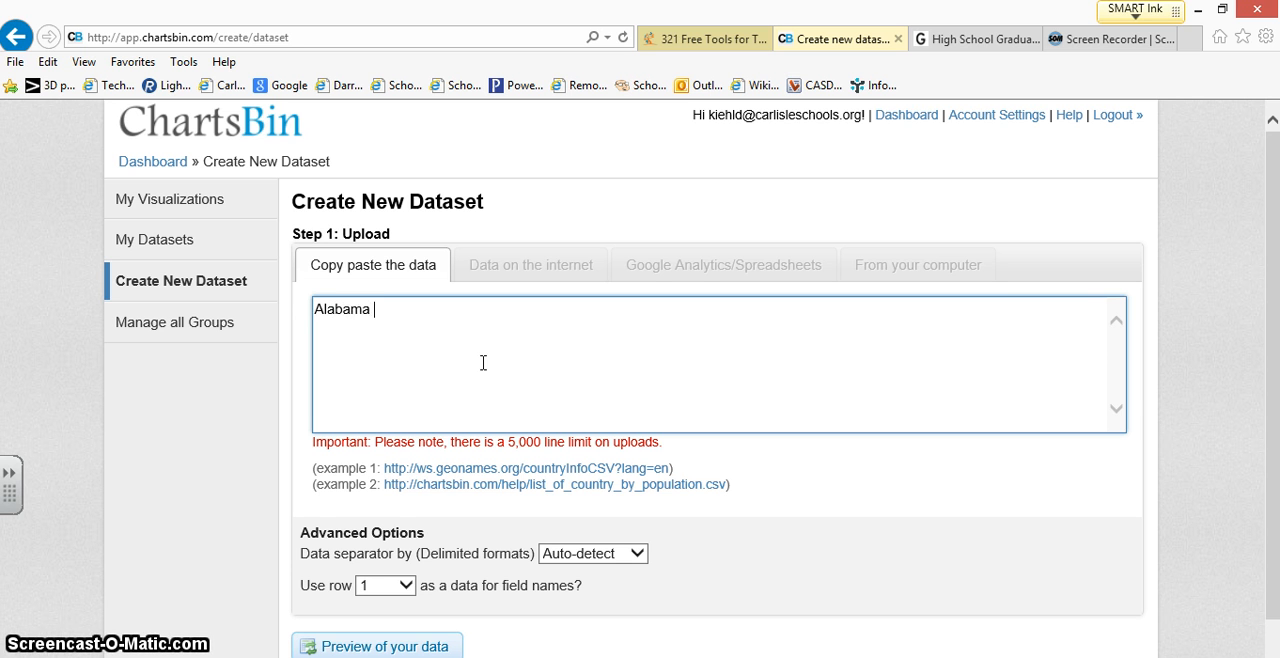
{"action": "type", "text": "%"}
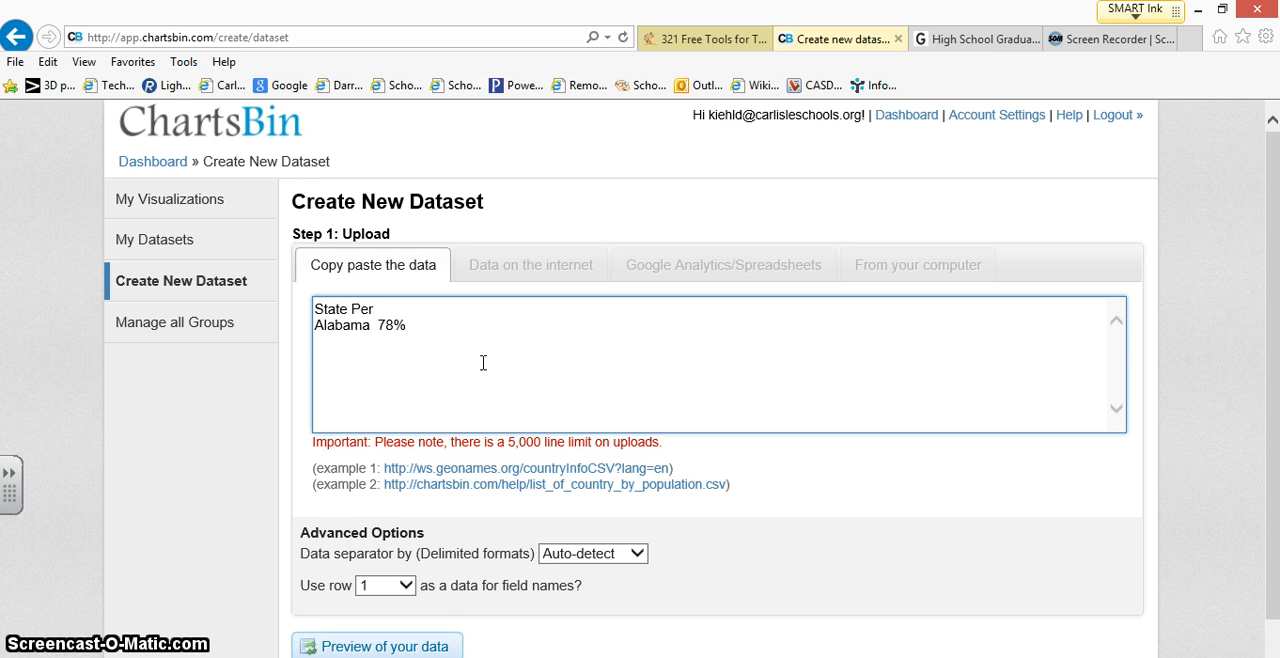
{"action": "type", "text": "ation Rat"}
{"action": "key", "text": "Return"}
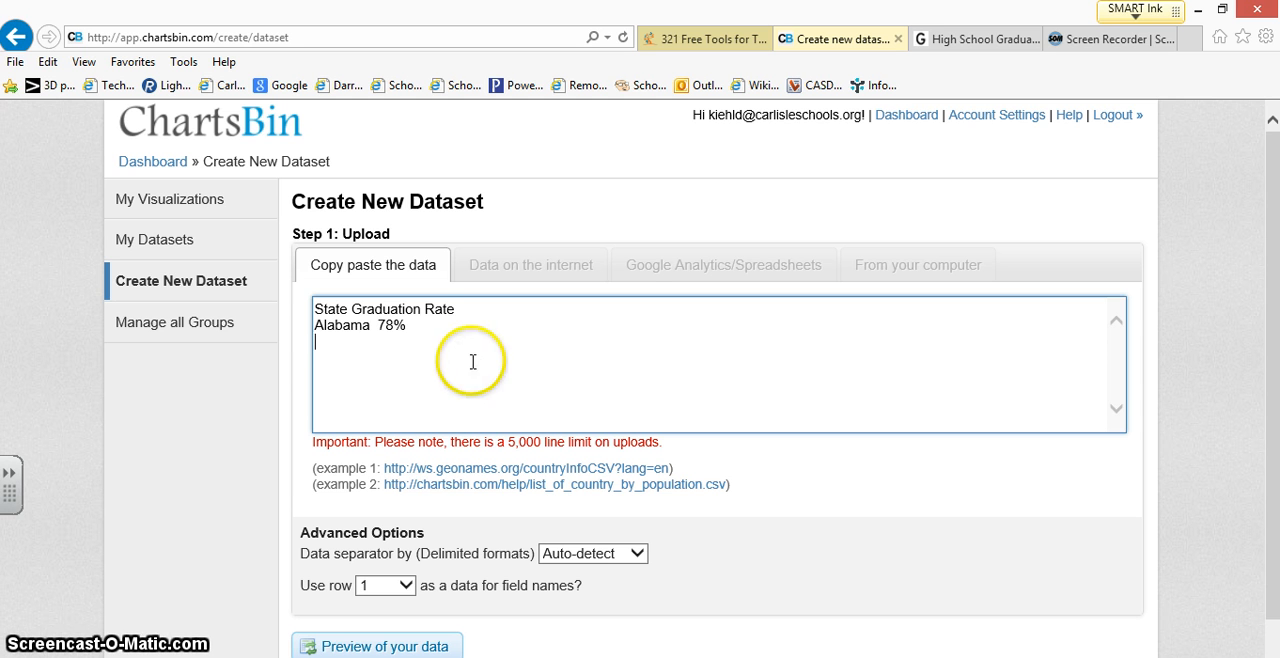
{"action": "left_click_drag", "start_coordinate": [473, 362], "coordinate": [266, 316]}
{"action": "key", "text": "Delete"}
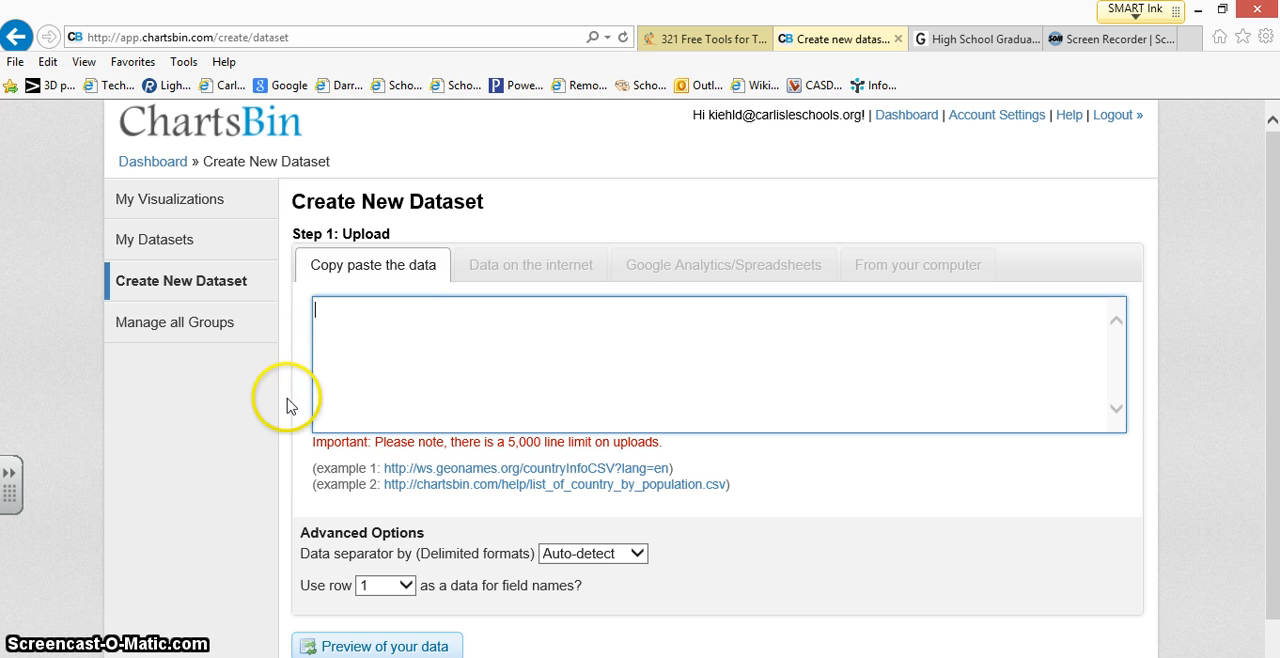
Step: Switch to the Book1 workbook in Excel and auto-fit the width of the Graduation Rate column
{"action": "left_click", "coordinate": [480, 656]}
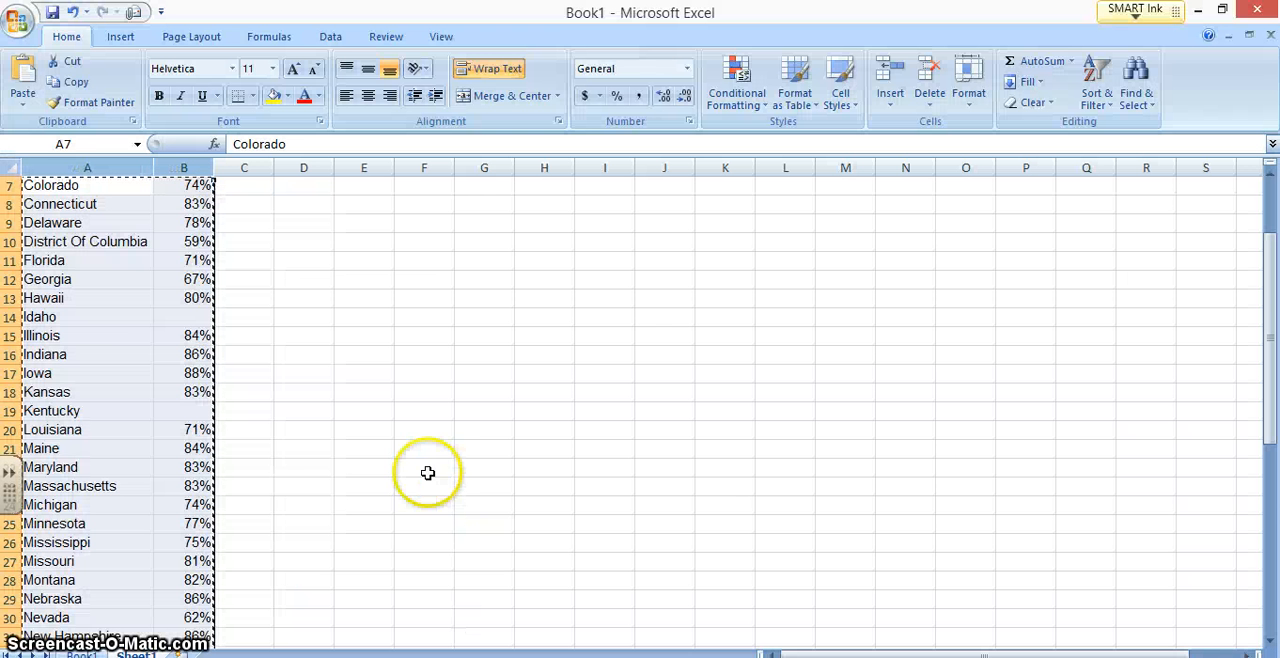
{"action": "scroll", "coordinate": [73, 222], "scroll_direction": "up", "scroll_amount": 2}
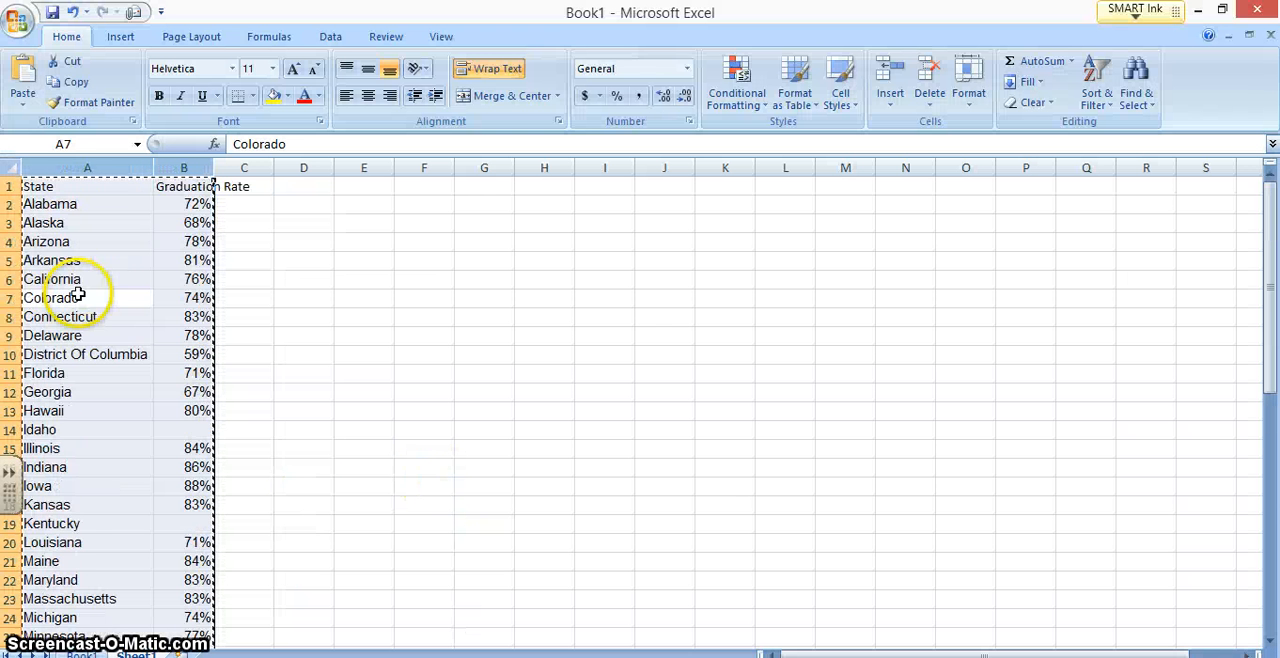
{"action": "double_click", "coordinate": [213, 167]}
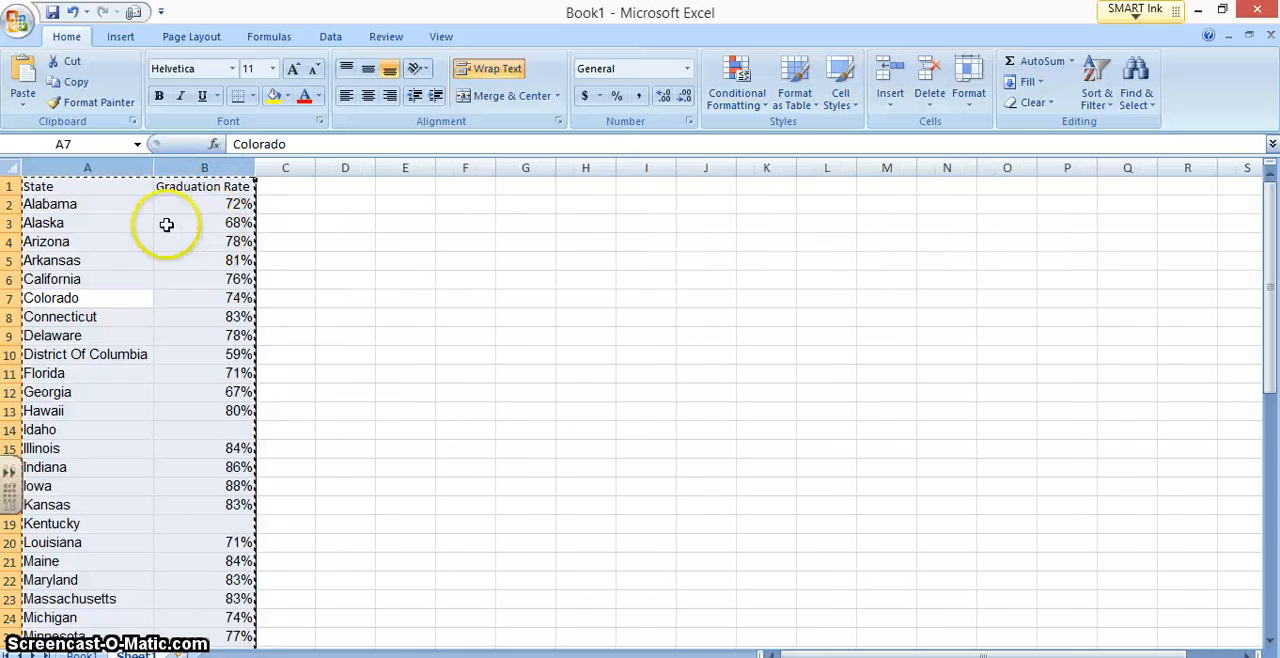
Step: Copy the State and Graduation Rate columns, including their header row, for all the states
{"action": "left_click", "coordinate": [74, 220]}
{"action": "left_click_drag", "start_coordinate": [63, 185], "coordinate": [200, 615]}
{"action": "right_click", "coordinate": [183, 520]}
{"action": "left_click", "coordinate": [255, 254]}
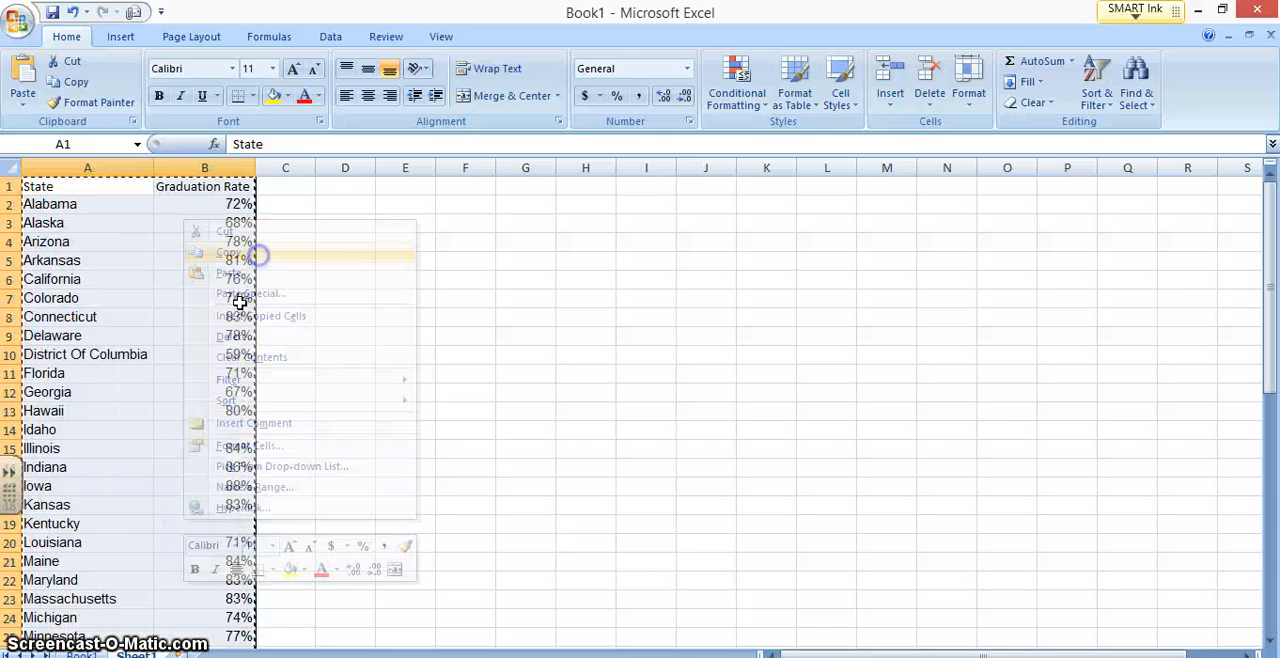
Step: Switch back to the ChartsBin new dataset page in the browser and paste the copied state graduation data as the upload data
{"action": "left_click", "coordinate": [190, 656]}
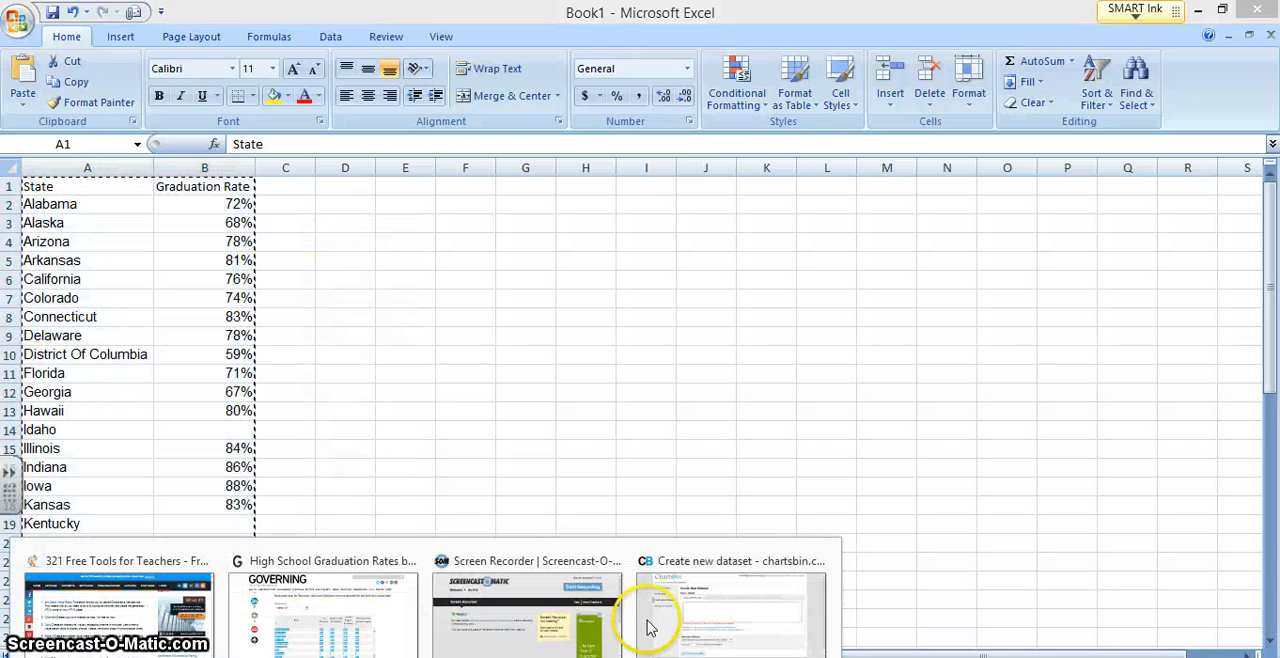
{"action": "left_click", "coordinate": [725, 615]}
{"action": "right_click", "coordinate": [432, 338]}
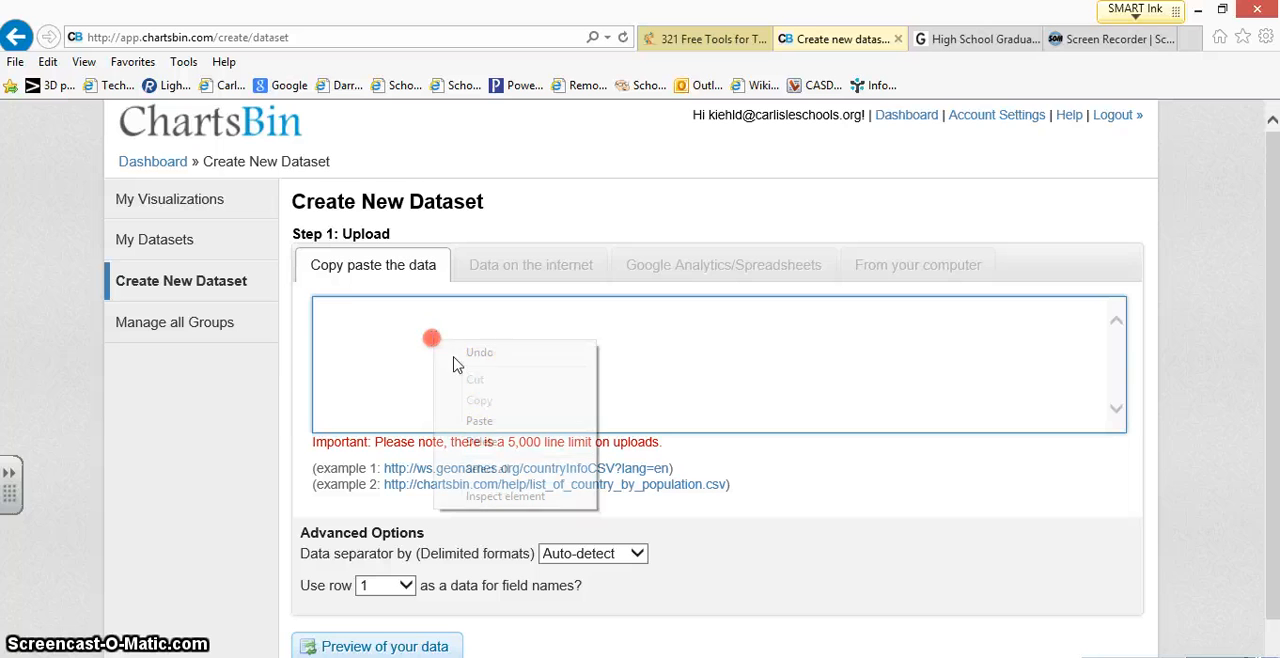
{"action": "left_click", "coordinate": [480, 419]}
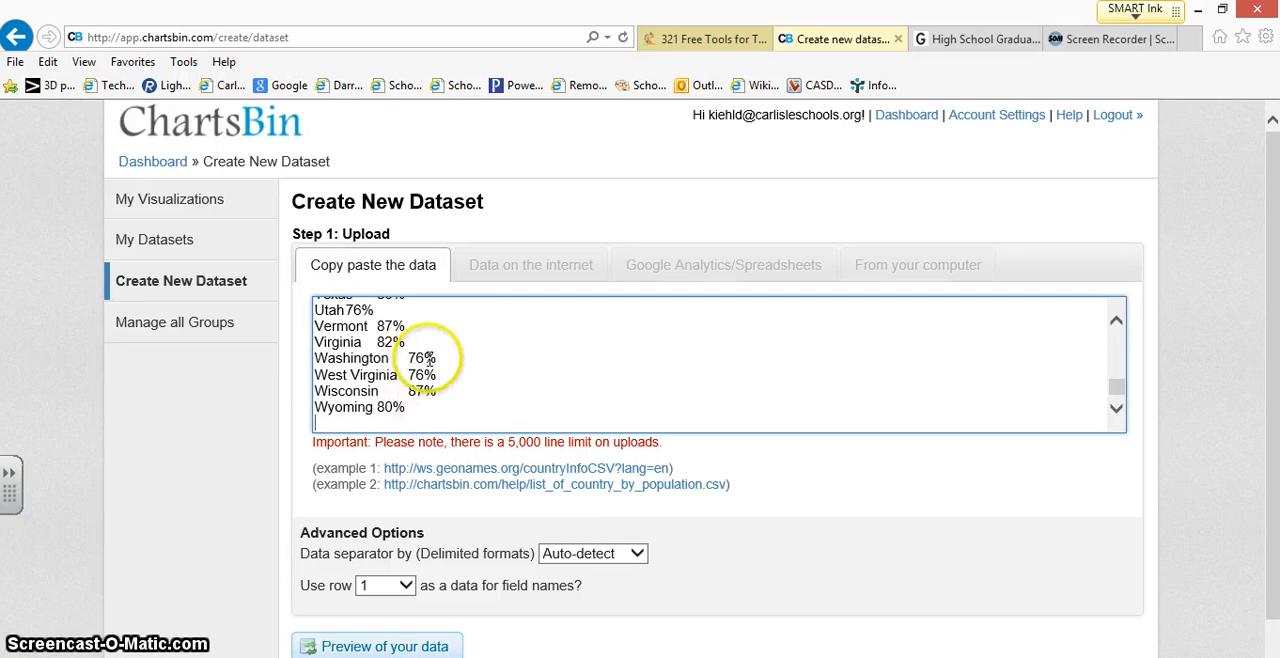
{"action": "scroll", "coordinate": [440, 365], "scroll_direction": "up", "scroll_amount": 8}
{"action": "scroll", "coordinate": [431, 348], "scroll_direction": "up", "scroll_amount": 7}
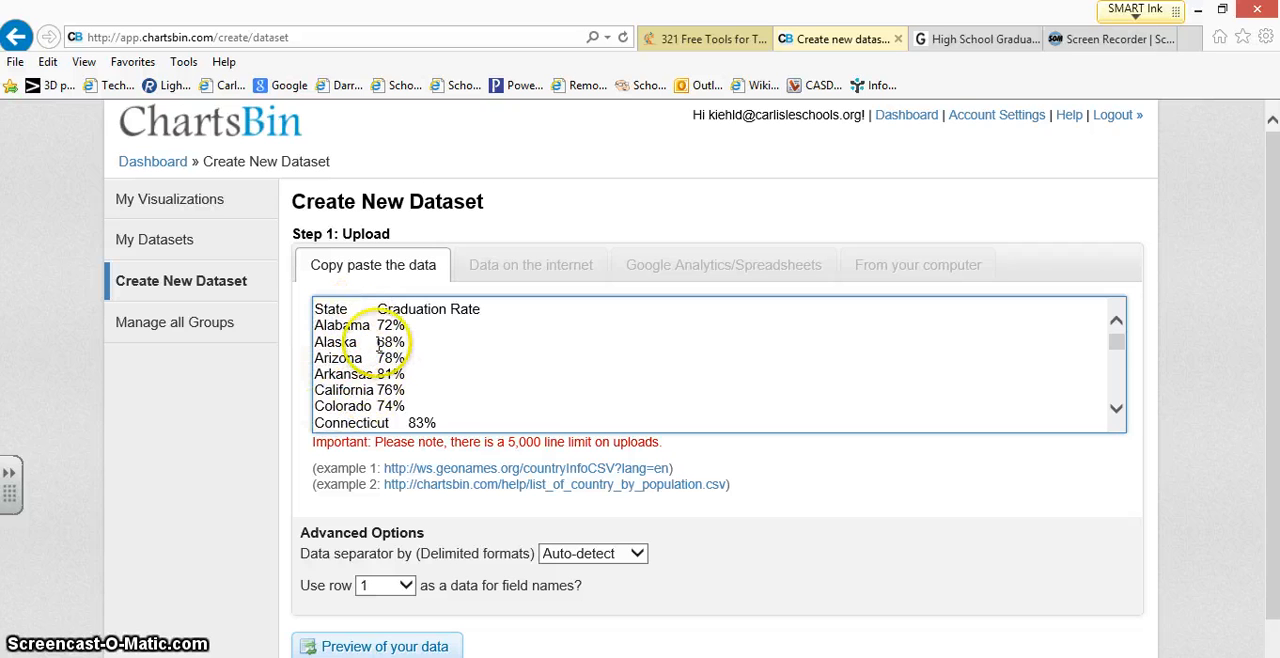
{"action": "scroll", "coordinate": [393, 368], "scroll_direction": "down", "scroll_amount": 1}
{"action": "scroll", "coordinate": [393, 368], "scroll_direction": "down", "scroll_amount": 2}
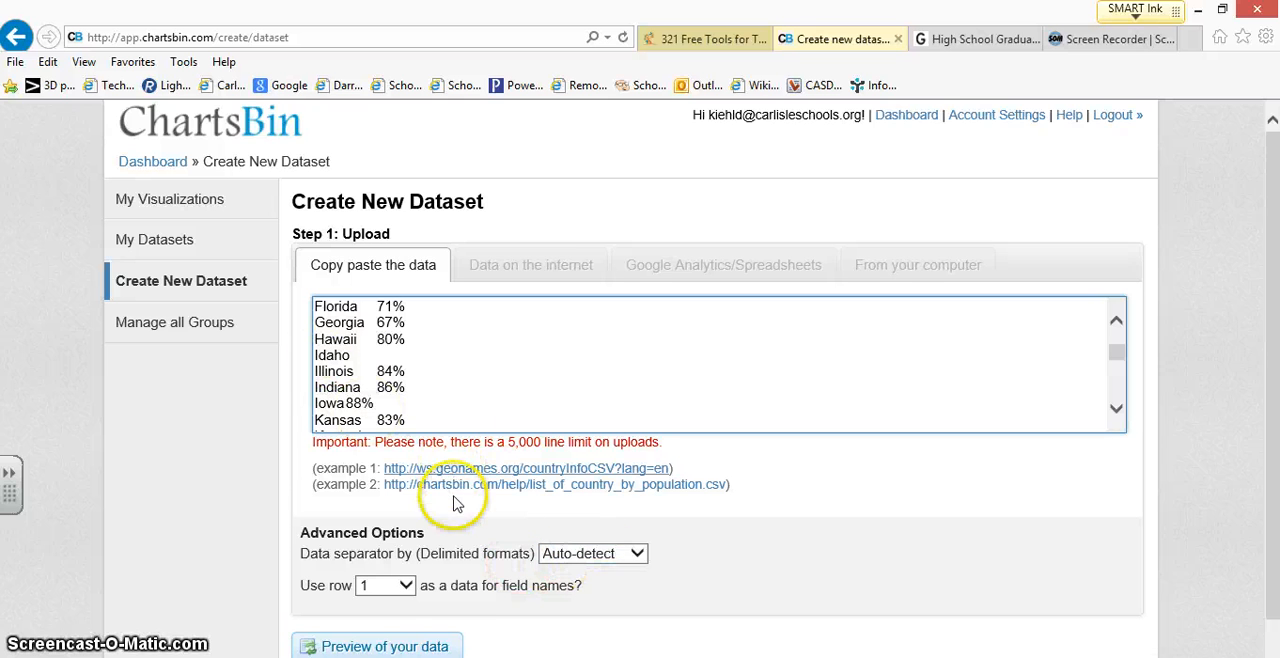
Step: Preview the pasted data, keep the State column as Text, and set the Graduation Rate column type to Number
{"action": "scroll", "coordinate": [457, 528], "scroll_direction": "down", "scroll_amount": 1}
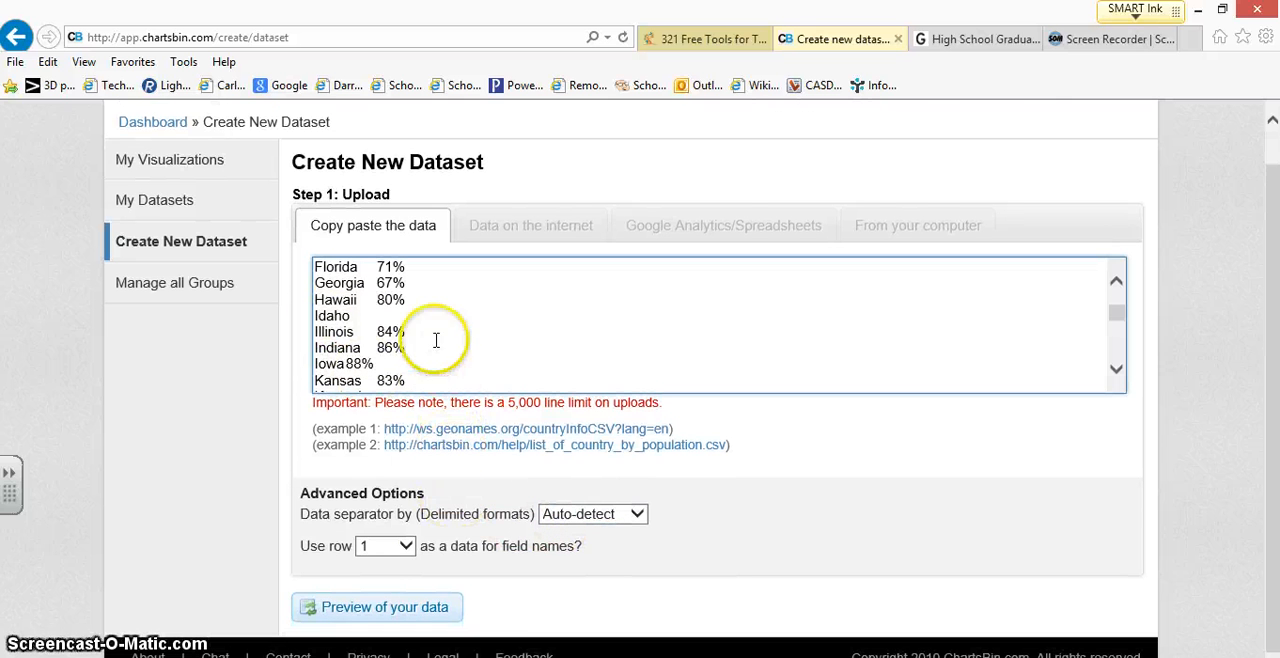
{"action": "left_click", "coordinate": [396, 612]}
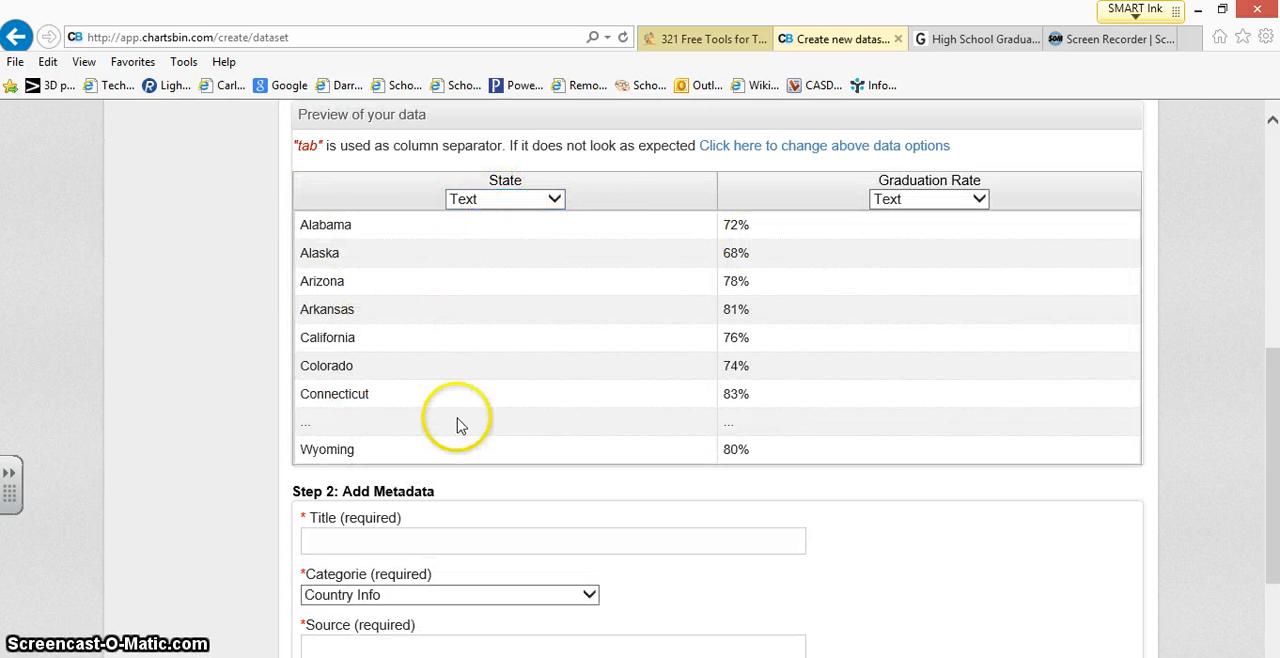
{"action": "left_click", "coordinate": [555, 199]}
{"action": "left_click", "coordinate": [462, 199]}
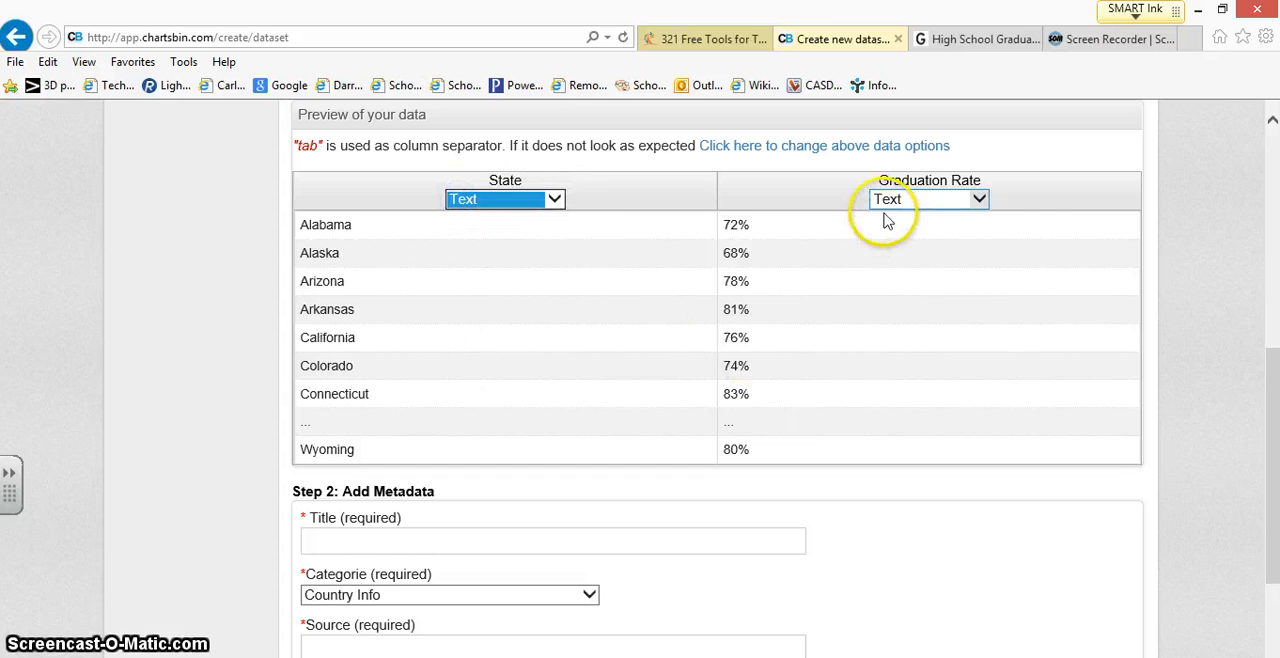
{"action": "left_click", "coordinate": [980, 200]}
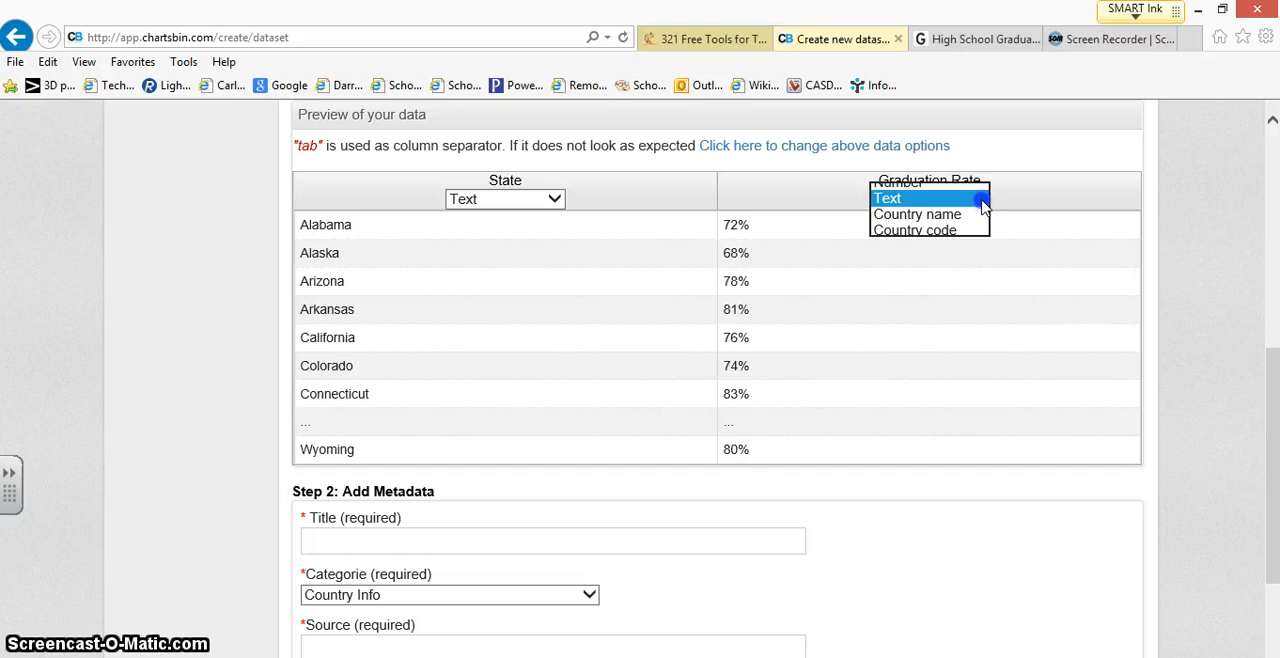
{"action": "left_click", "coordinate": [893, 182]}
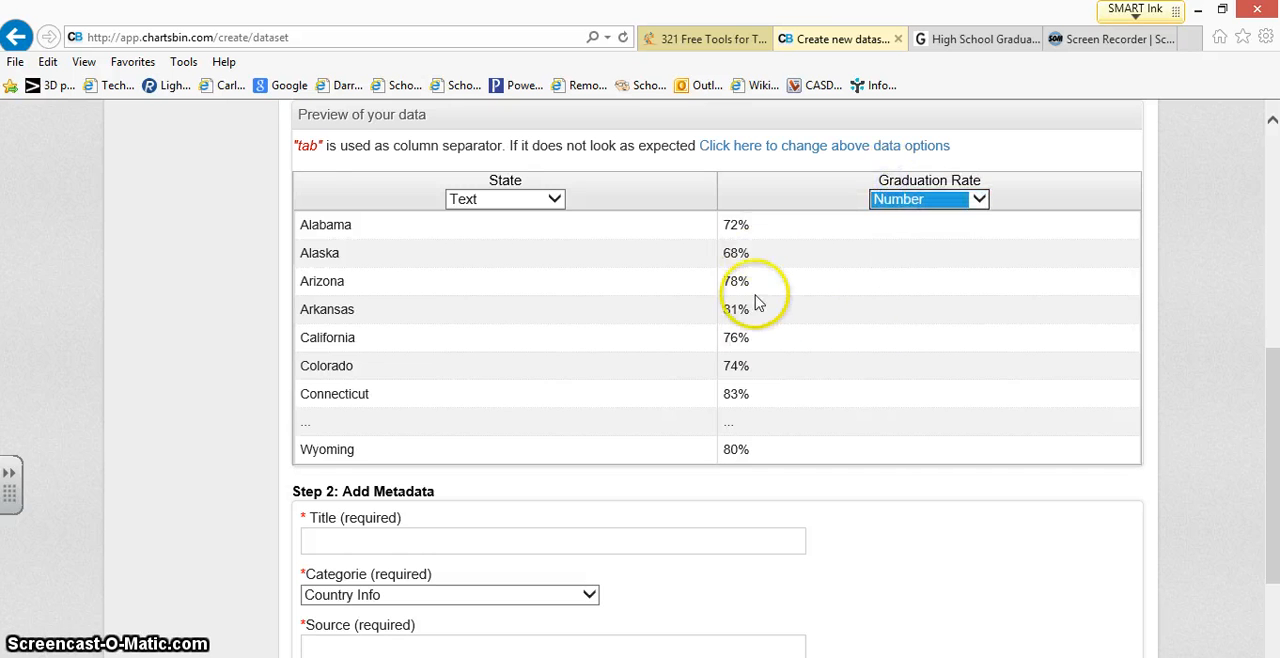
Step: Title the dataset "Graduation Rates for the school year 2010 2011" and set its category to Education
{"action": "scroll", "coordinate": [358, 472], "scroll_direction": "down", "scroll_amount": 1}
{"action": "left_click", "coordinate": [359, 465]}
{"action": "scroll", "coordinate": [359, 467], "scroll_direction": "down", "scroll_amount": 1}
{"action": "left_click", "coordinate": [362, 445]}
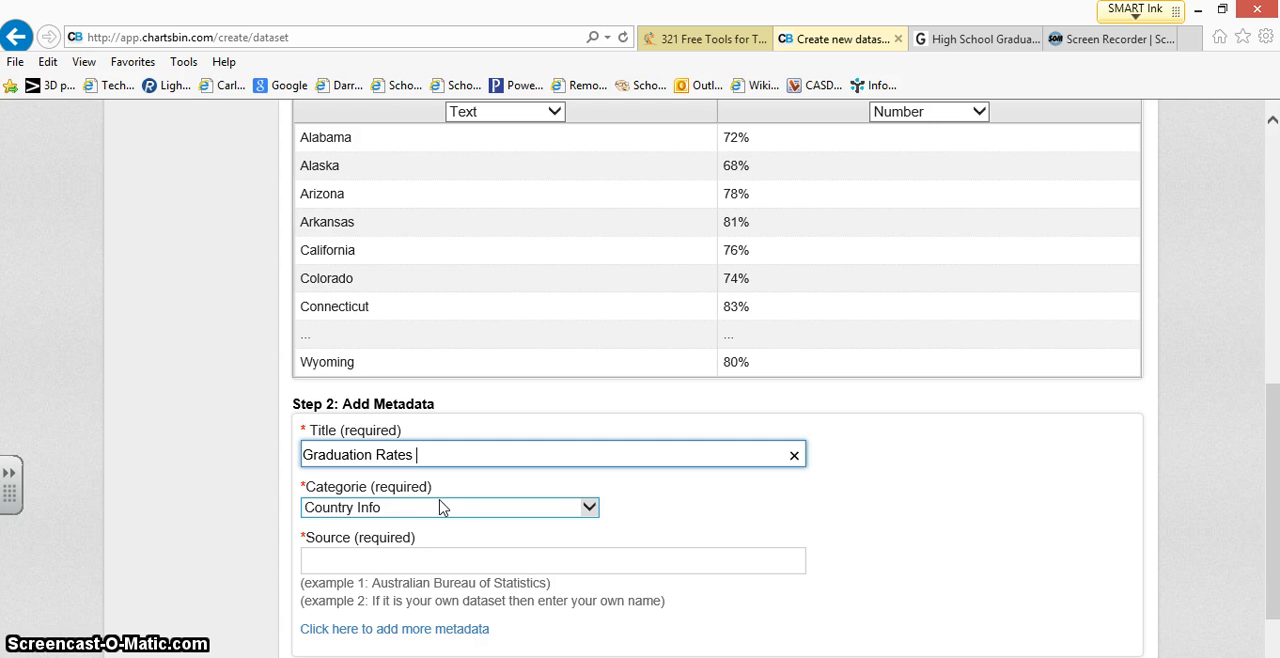
{"action": "type", "text": "Graduation Rates for the school year"}
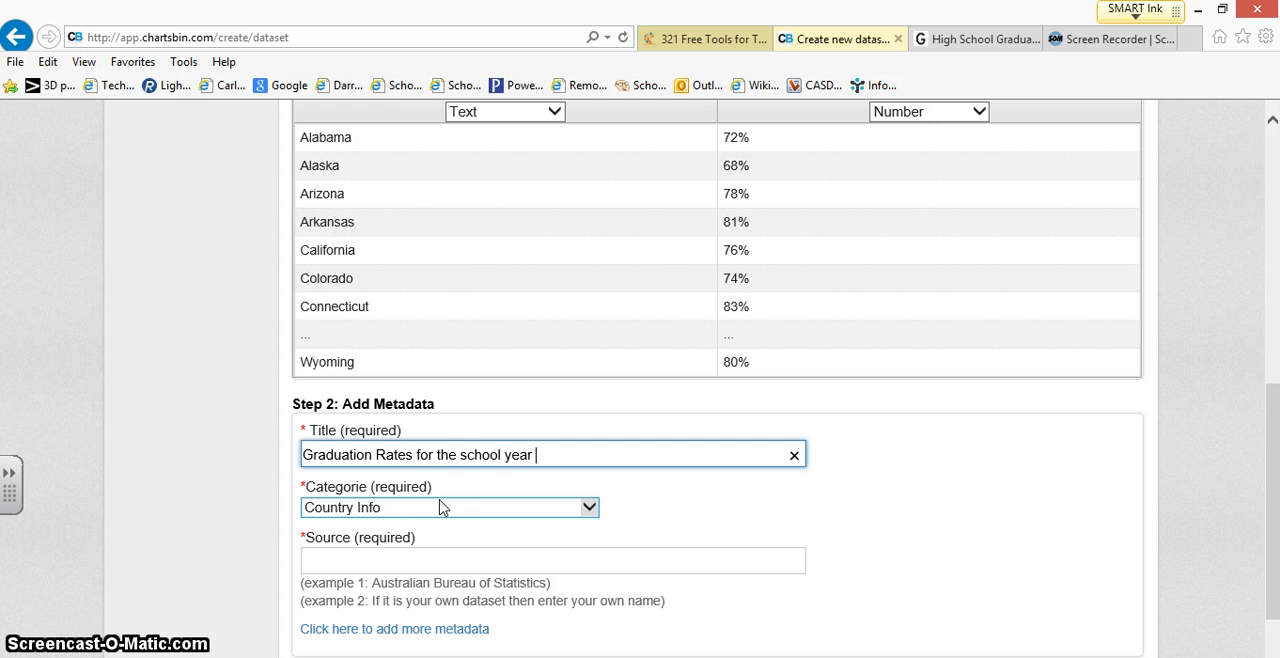
{"action": "type", "text": " 2010-"}
{"action": "left_click", "coordinate": [428, 510]}
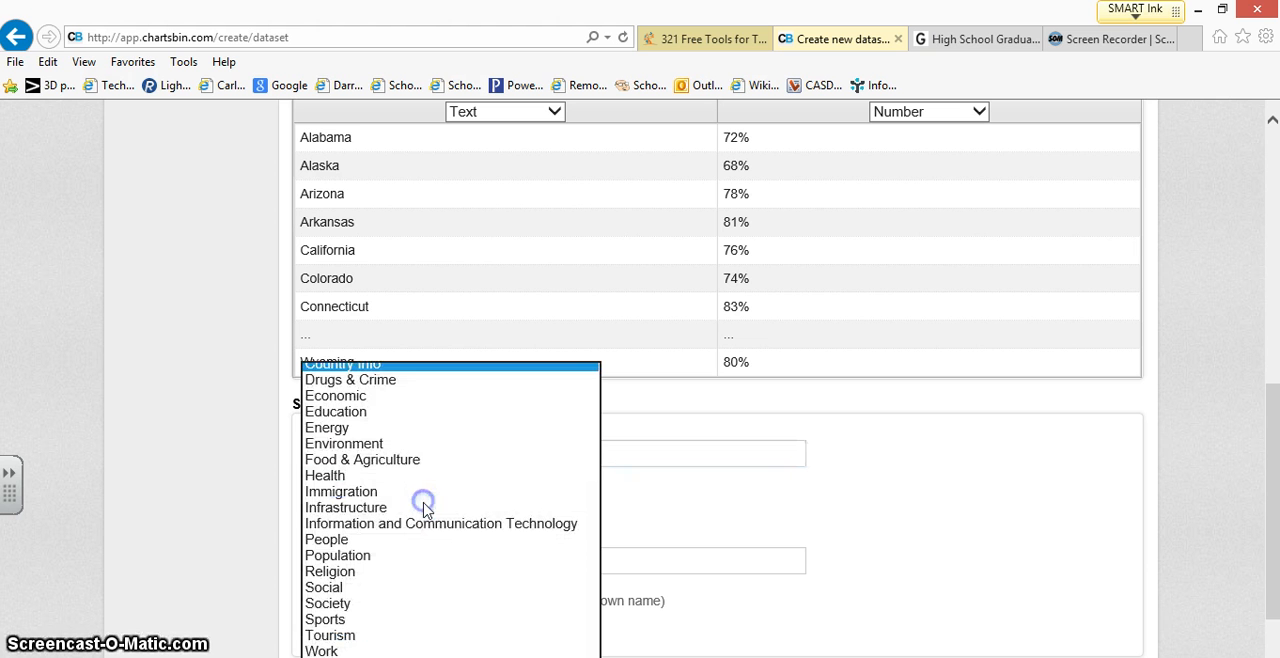
{"action": "left_click", "coordinate": [336, 411]}
{"action": "left_click", "coordinate": [336, 557]}
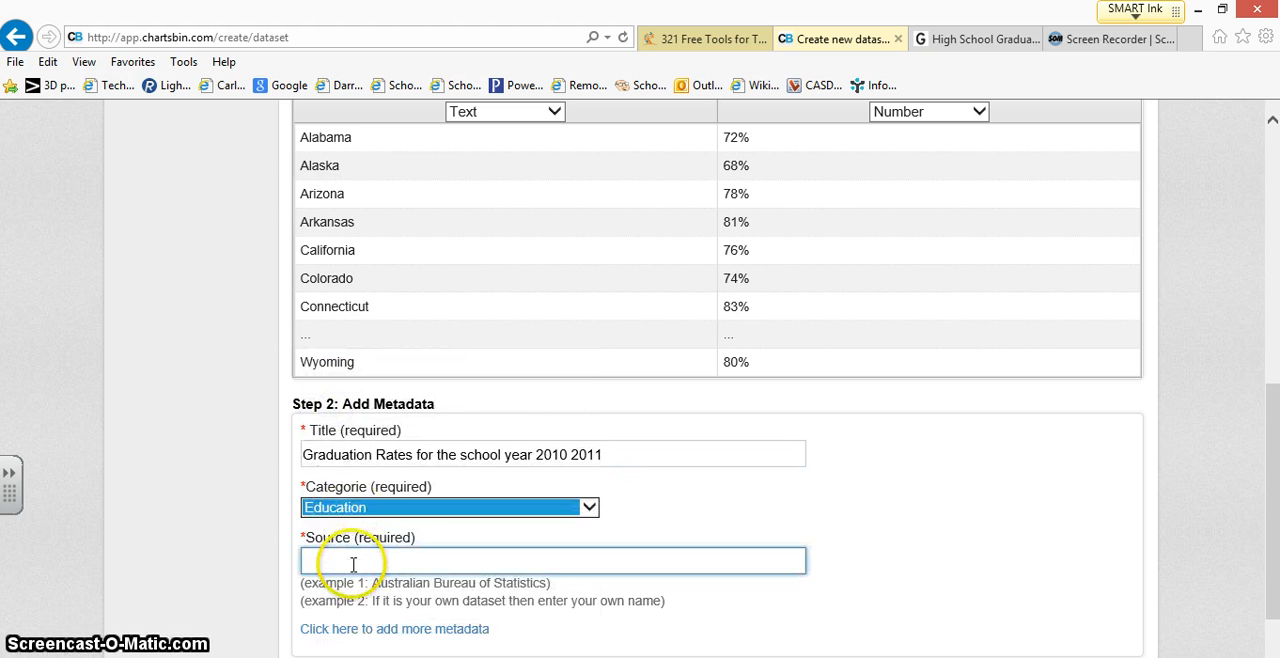
{"action": "left_click", "coordinate": [985, 39]}
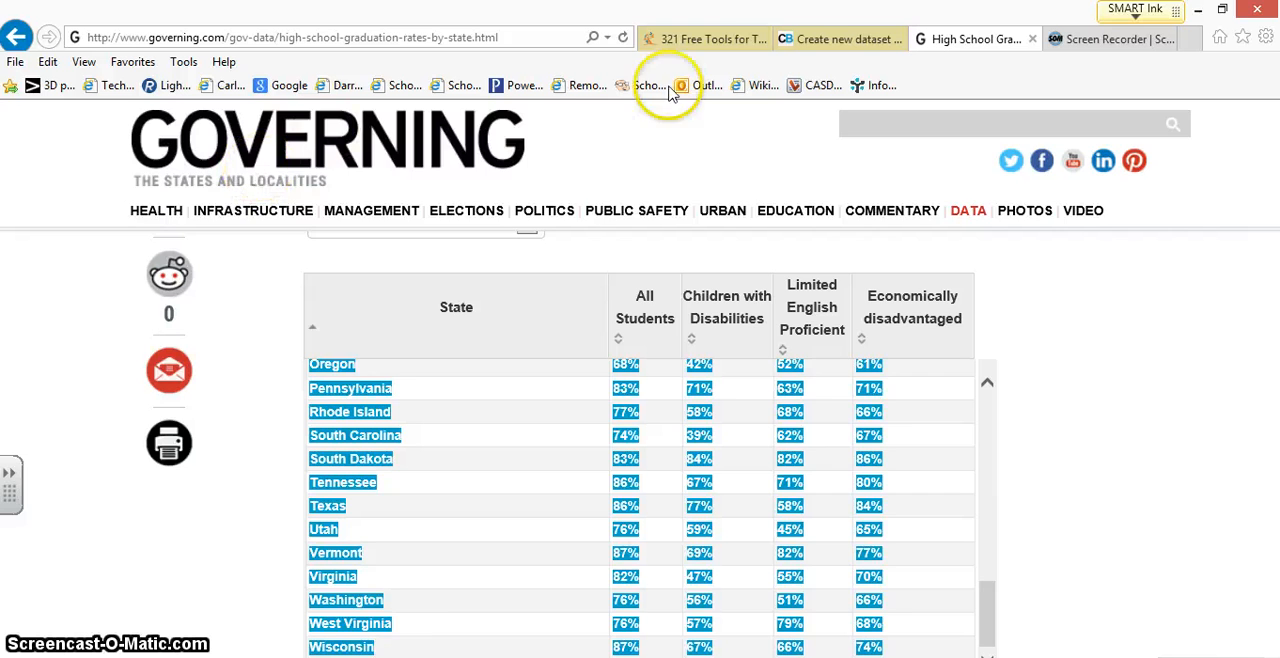
{"action": "left_click", "coordinate": [790, 39]}
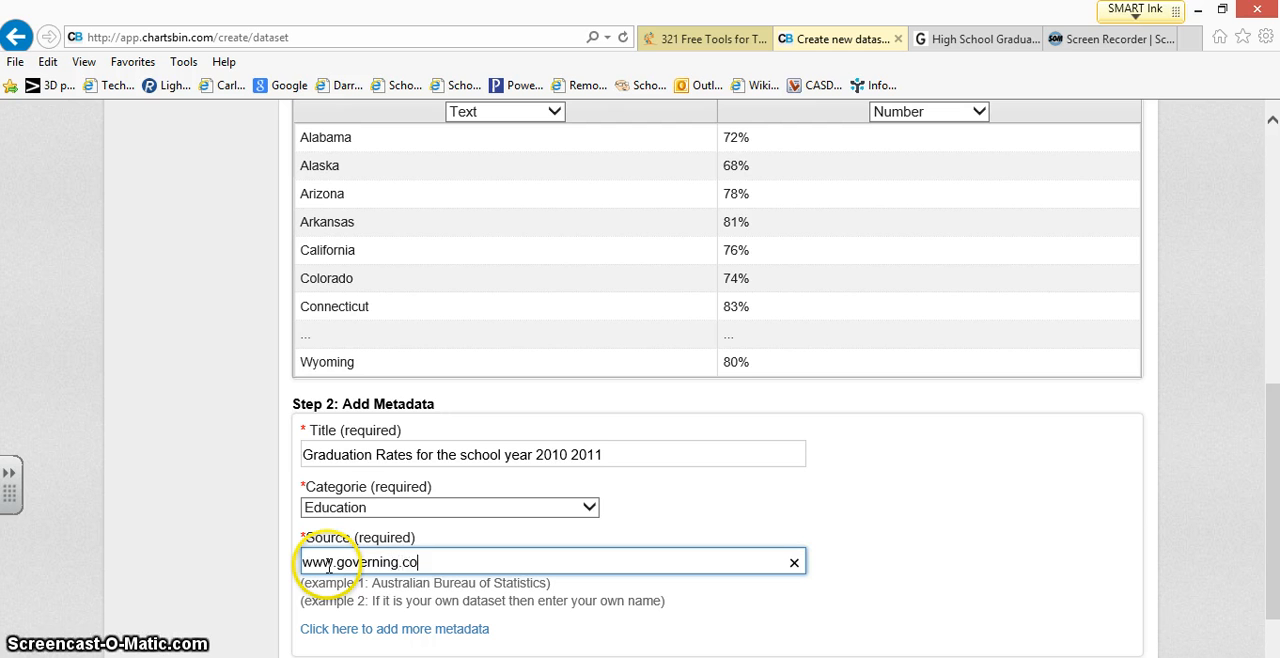
{"action": "scroll", "coordinate": [360, 565], "scroll_direction": "down", "scroll_amount": 2}
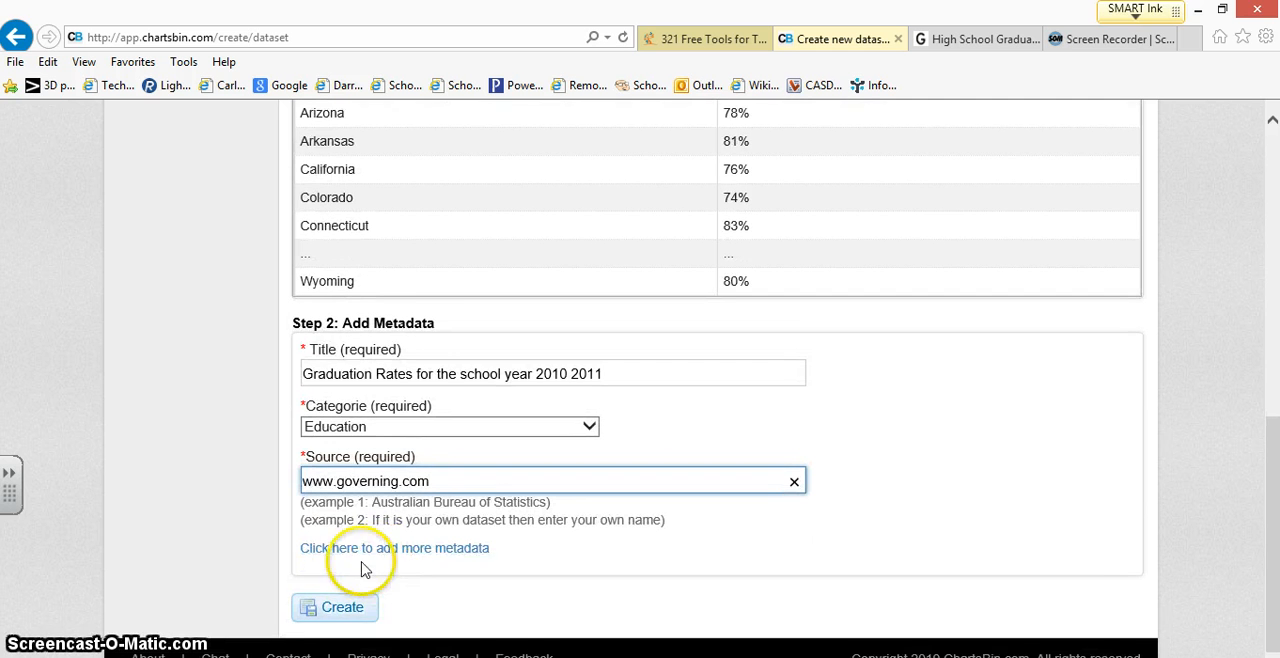
{"action": "left_click", "coordinate": [333, 609]}
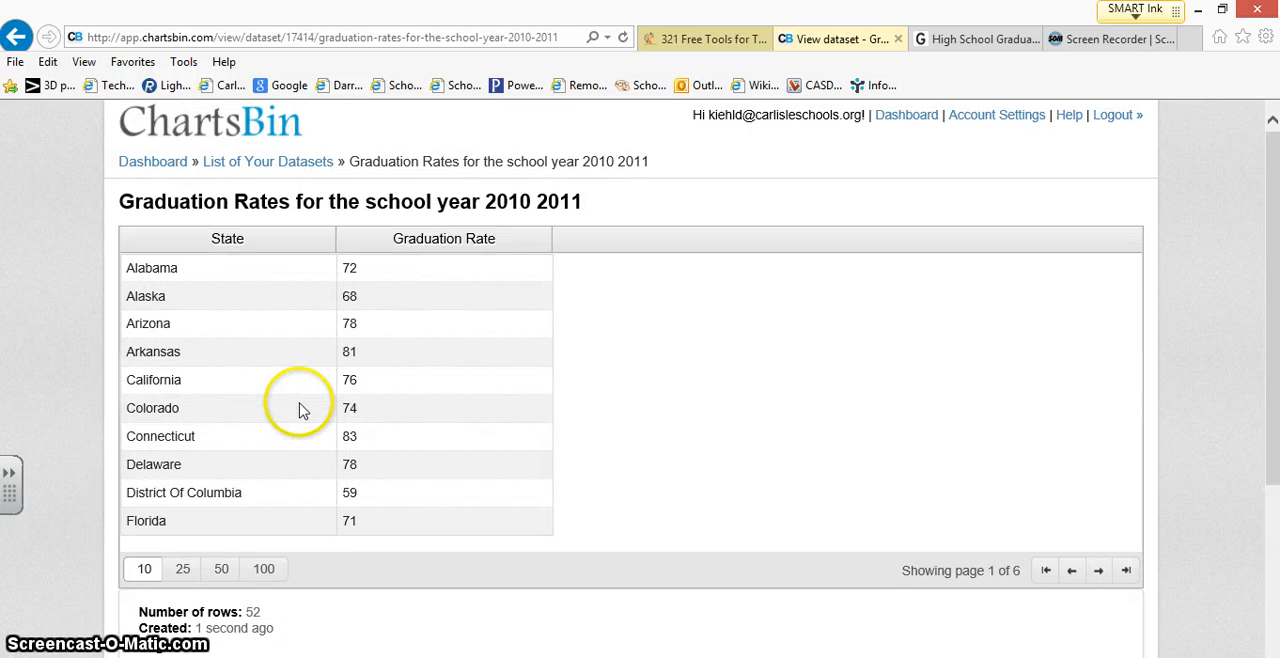
{"action": "scroll", "coordinate": [353, 268], "scroll_direction": "down", "scroll_amount": 2}
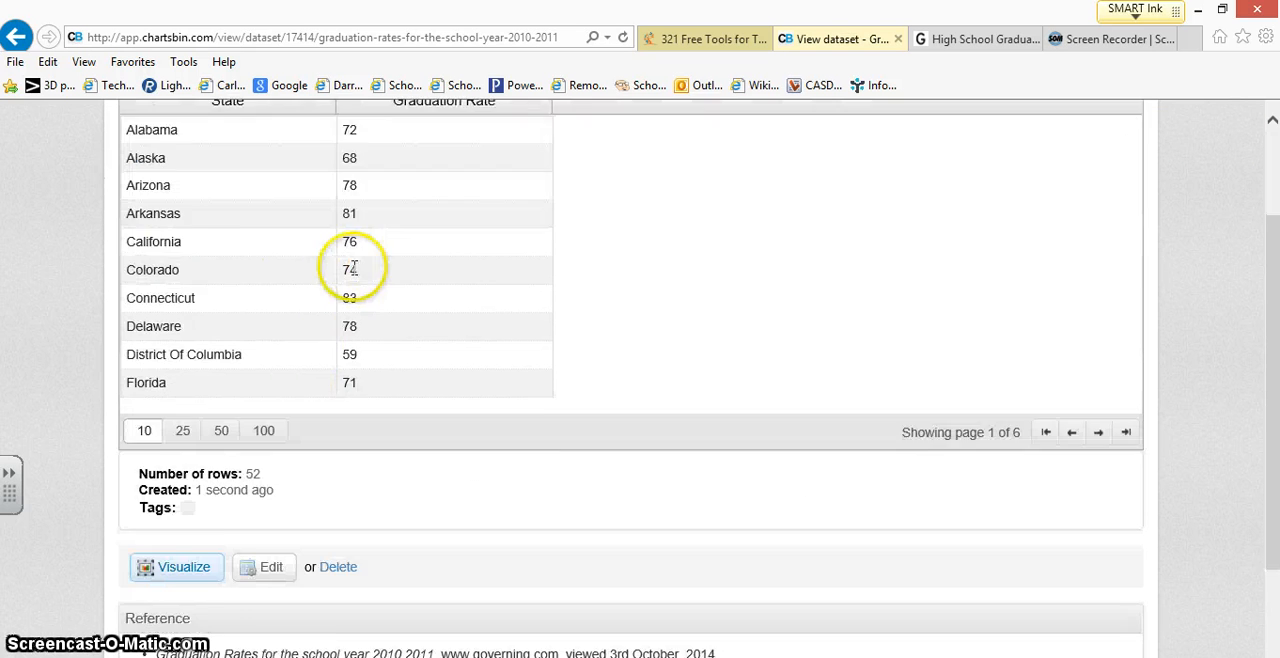
{"action": "scroll", "coordinate": [353, 268], "scroll_direction": "down", "scroll_amount": 1}
{"action": "scroll", "coordinate": [334, 277], "scroll_direction": "up", "scroll_amount": 3}
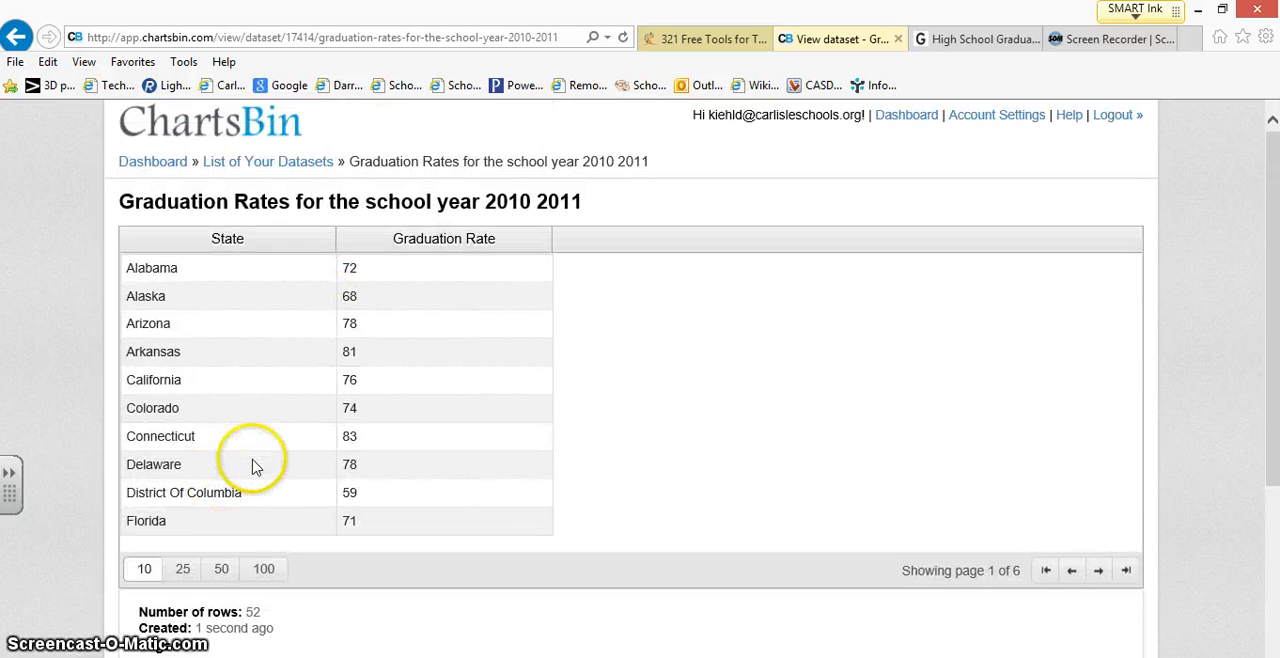
Step: Create a visualization of the new graduation rates dataset using the US states map
{"action": "scroll", "coordinate": [350, 400], "scroll_direction": "down", "scroll_amount": 1}
{"action": "scroll", "coordinate": [249, 449], "scroll_direction": "down", "scroll_amount": 1}
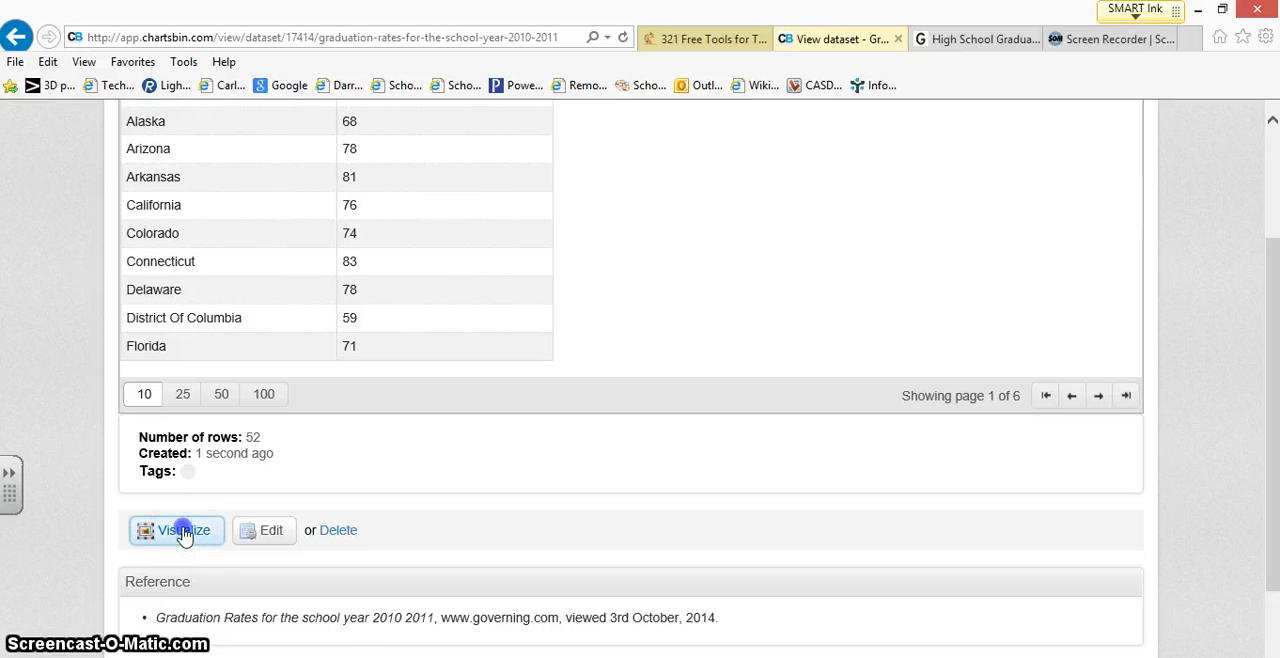
{"action": "left_click", "coordinate": [185, 535]}
{"action": "left_click", "coordinate": [205, 347]}
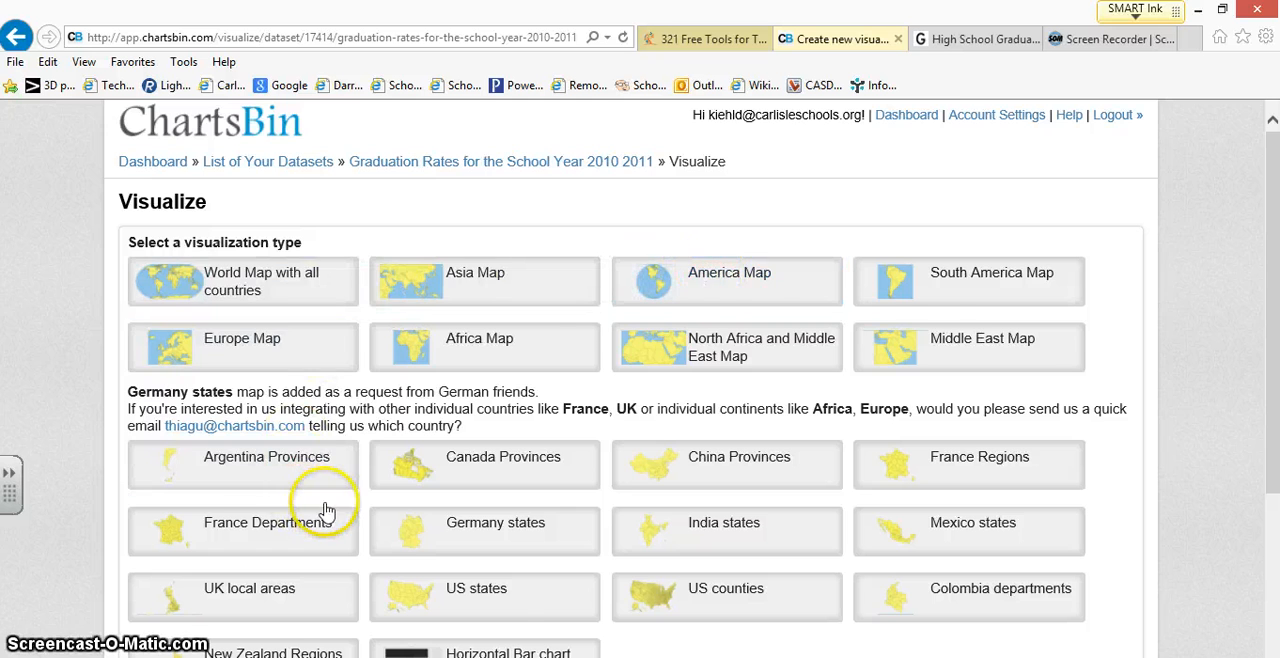
{"action": "scroll", "coordinate": [371, 500], "scroll_direction": "down", "scroll_amount": 3}
{"action": "scroll", "coordinate": [329, 509], "scroll_direction": "up", "scroll_amount": 2}
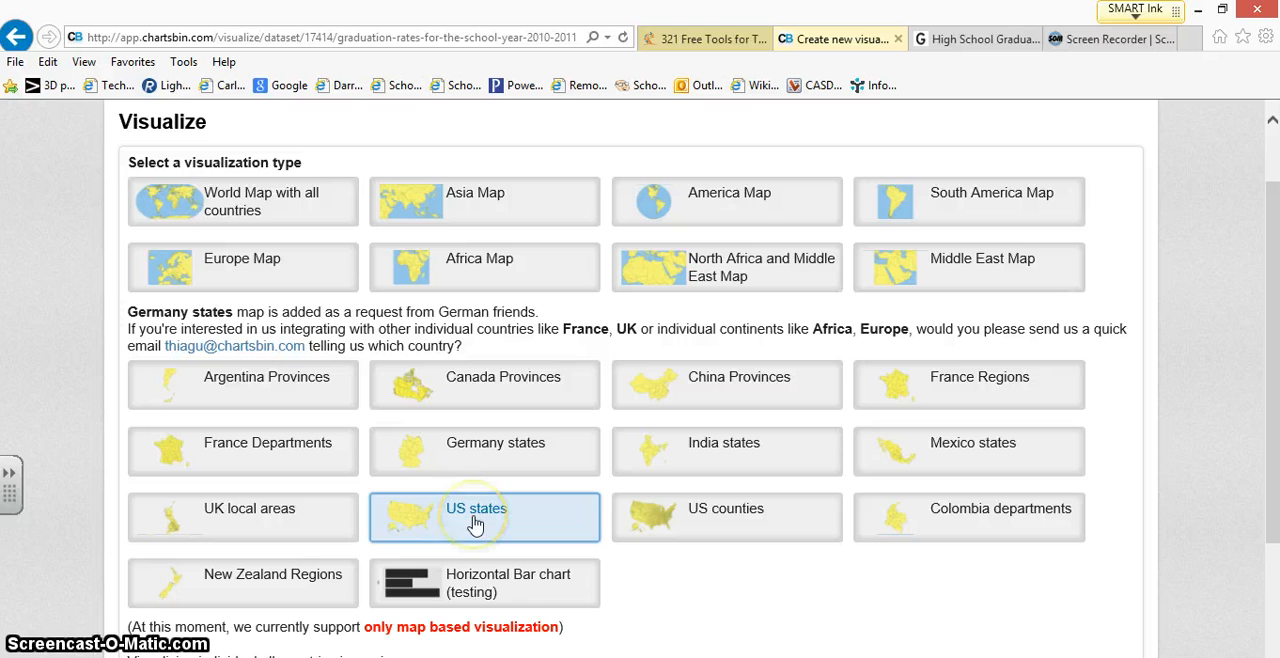
{"action": "left_click", "coordinate": [475, 522]}
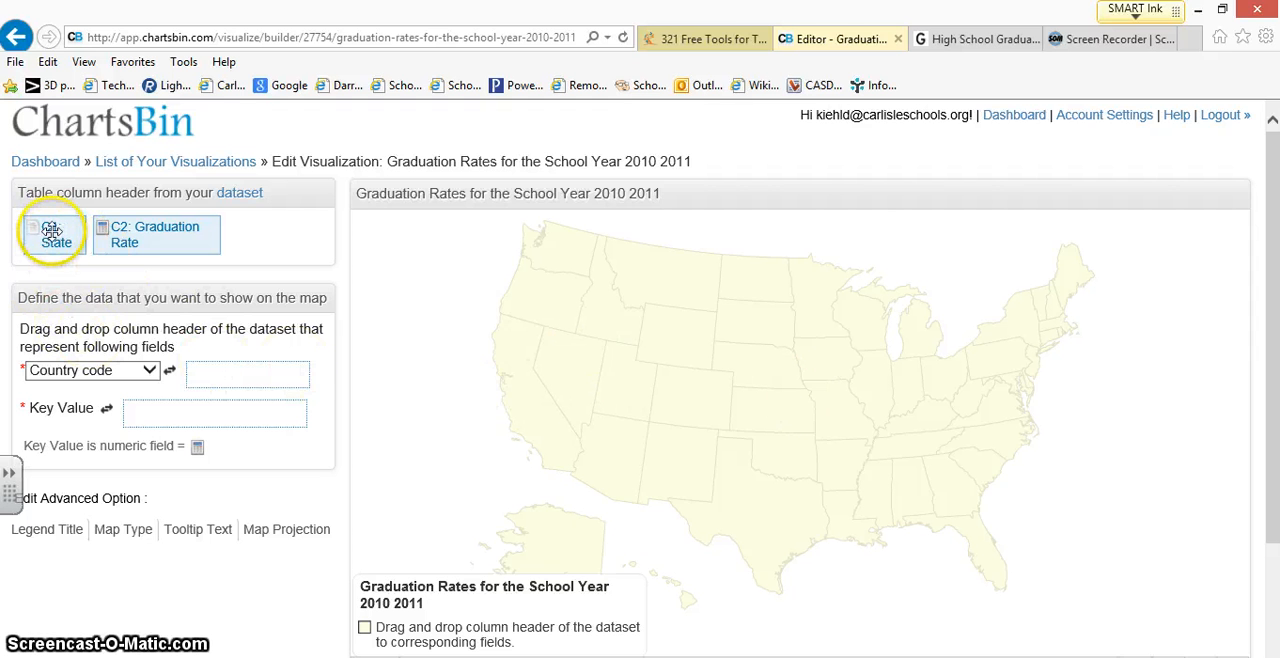
Step: Assign the State column to the Country code field and Graduation Rate to Key Value, and update the map preview
{"action": "left_click_drag", "start_coordinate": [52, 229], "coordinate": [232, 376]}
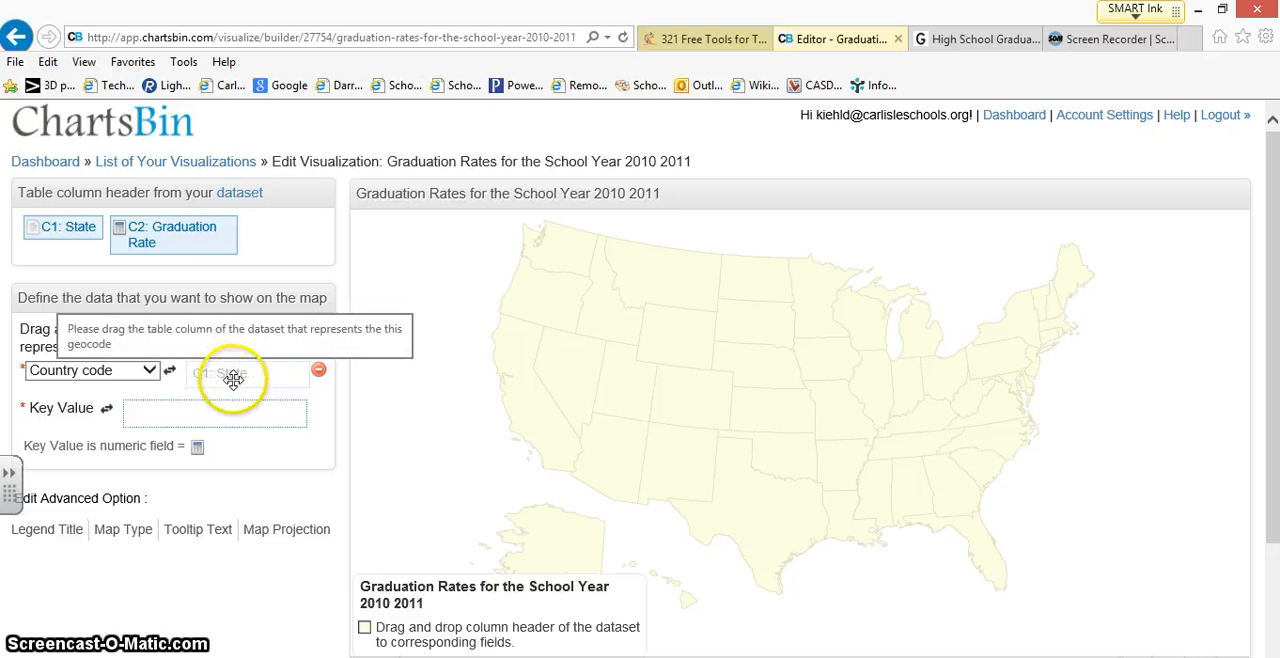
{"action": "left_click_drag", "start_coordinate": [158, 231], "coordinate": [193, 399]}
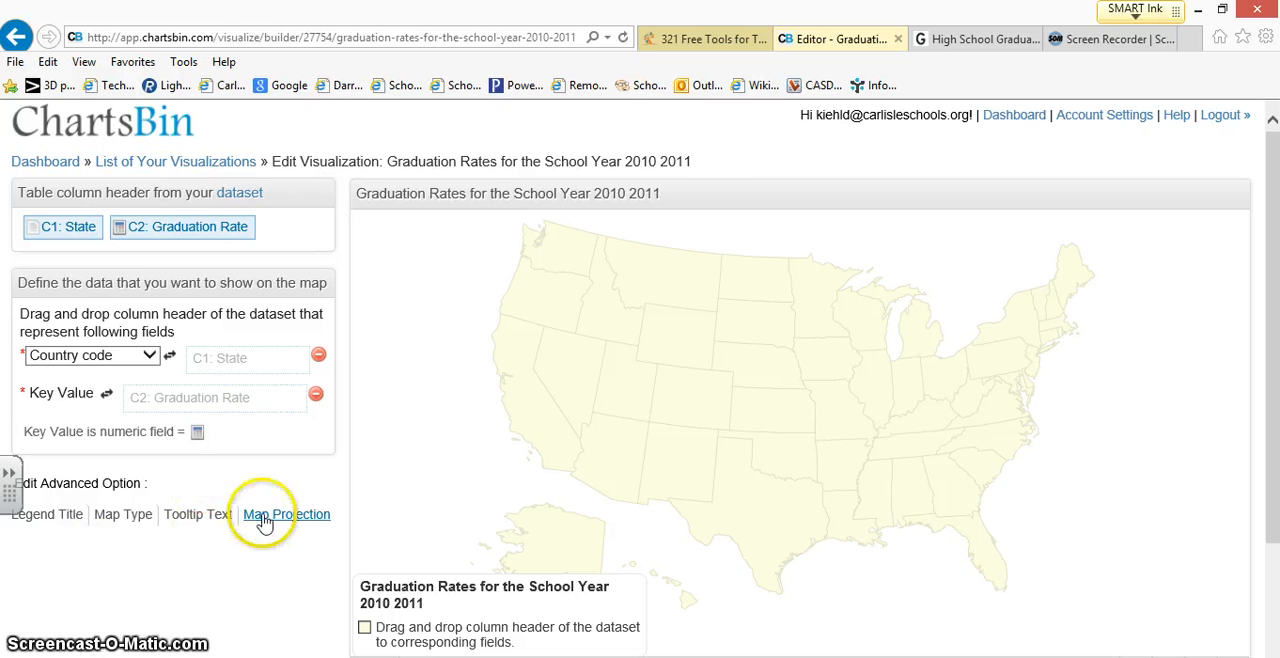
{"action": "scroll", "coordinate": [300, 500], "scroll_direction": "down", "scroll_amount": 2}
{"action": "scroll", "coordinate": [512, 477], "scroll_direction": "up", "scroll_amount": 2}
{"action": "scroll", "coordinate": [510, 477], "scroll_direction": "down", "scroll_amount": 2}
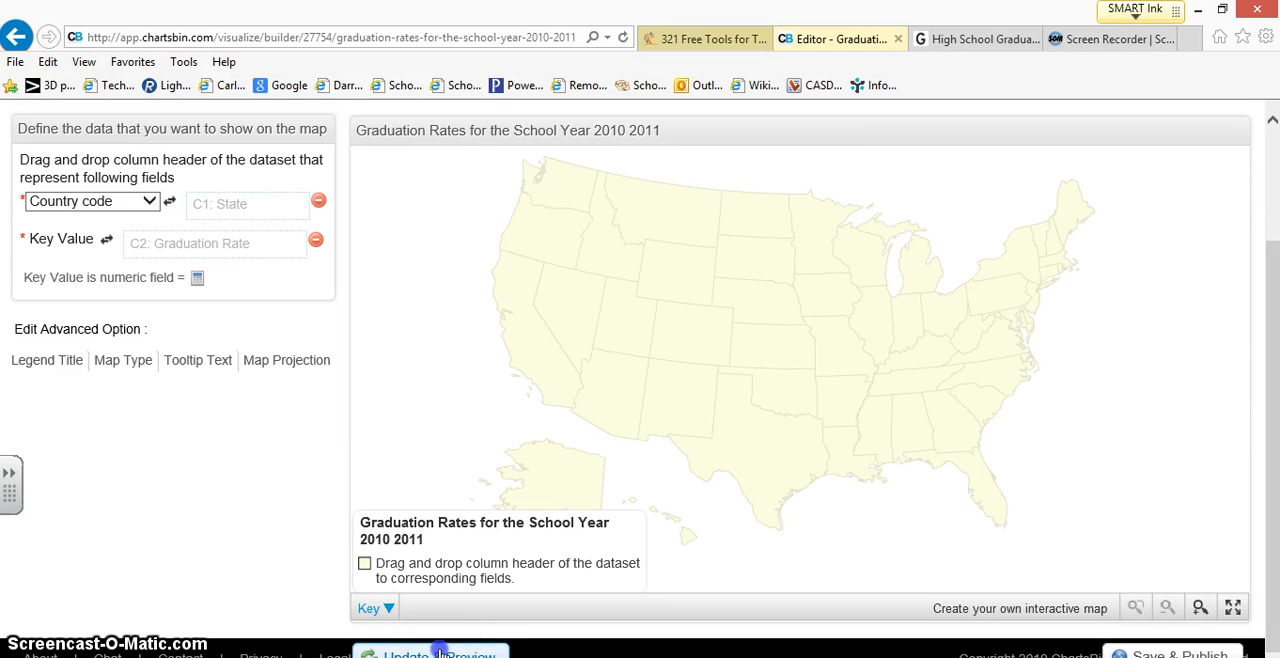
{"action": "left_click", "coordinate": [440, 652]}
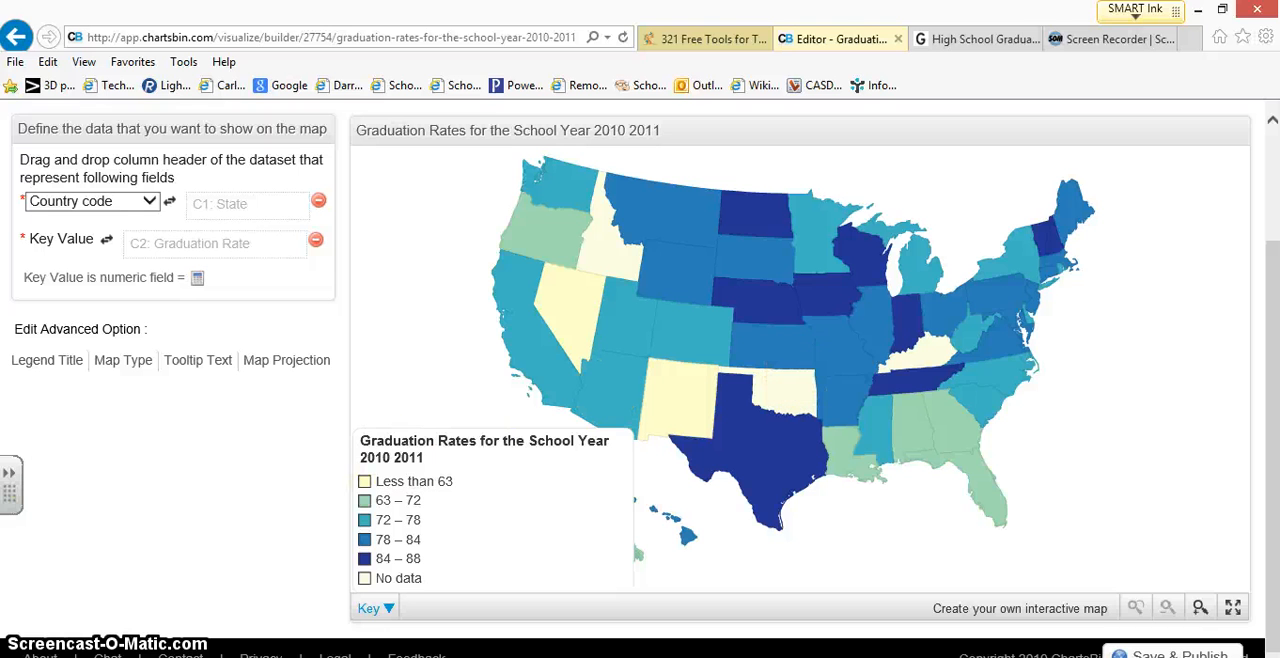
Step: Set the choropleth map's data classification scheme to Equal interval and update the preview
{"action": "left_click", "coordinate": [120, 366]}
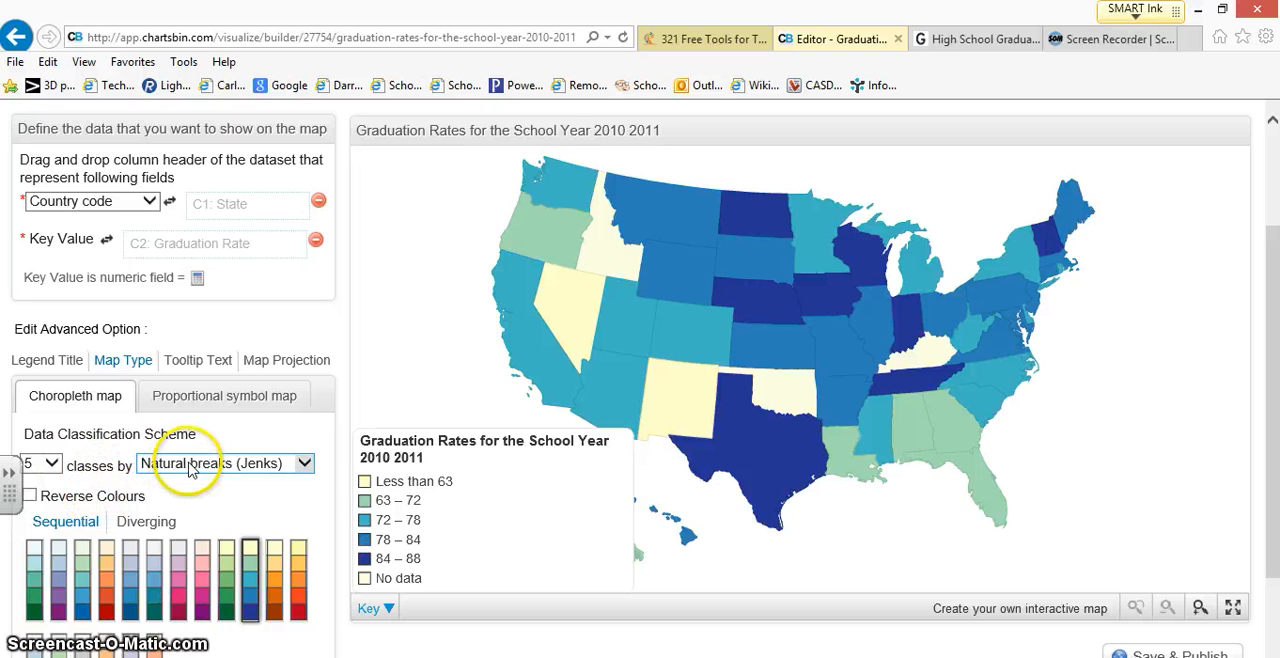
{"action": "left_click", "coordinate": [277, 465]}
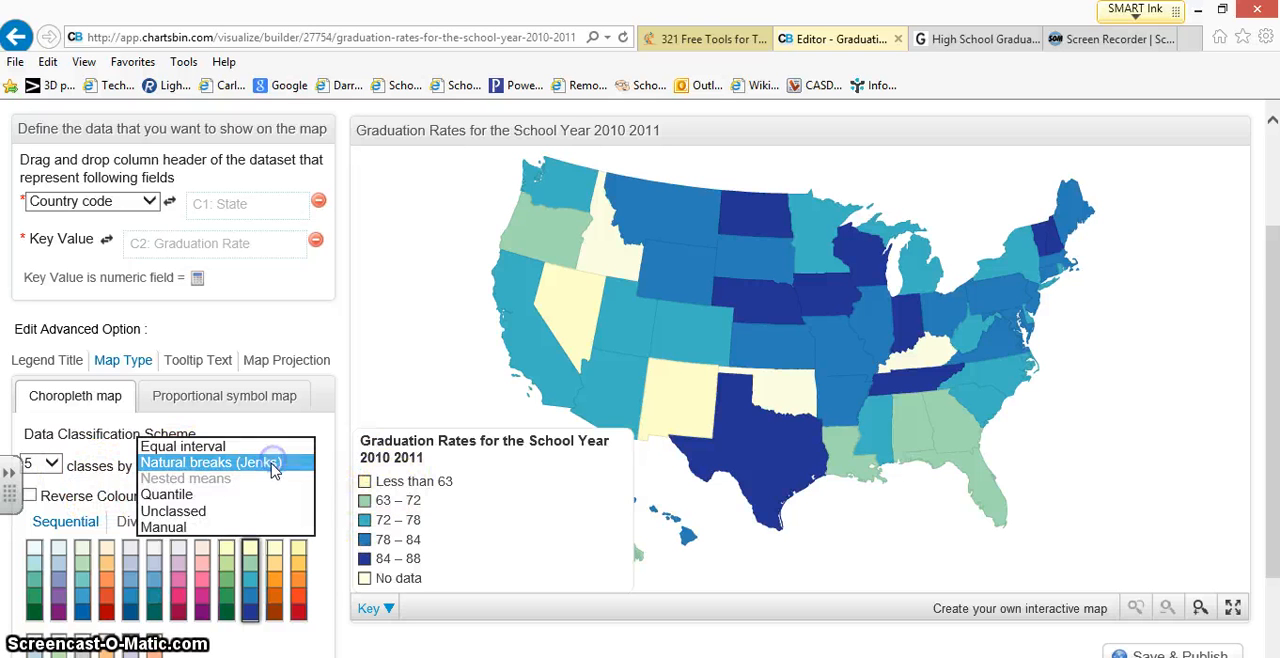
{"action": "left_click", "coordinate": [210, 446]}
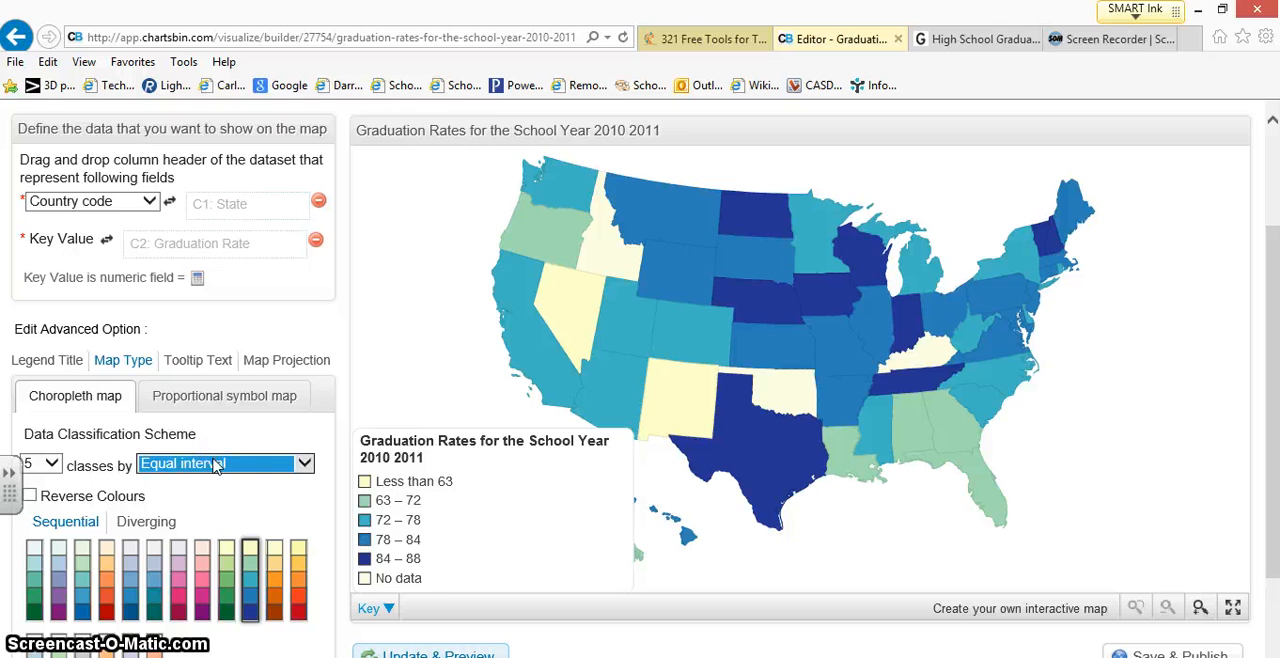
{"action": "left_click", "coordinate": [418, 650]}
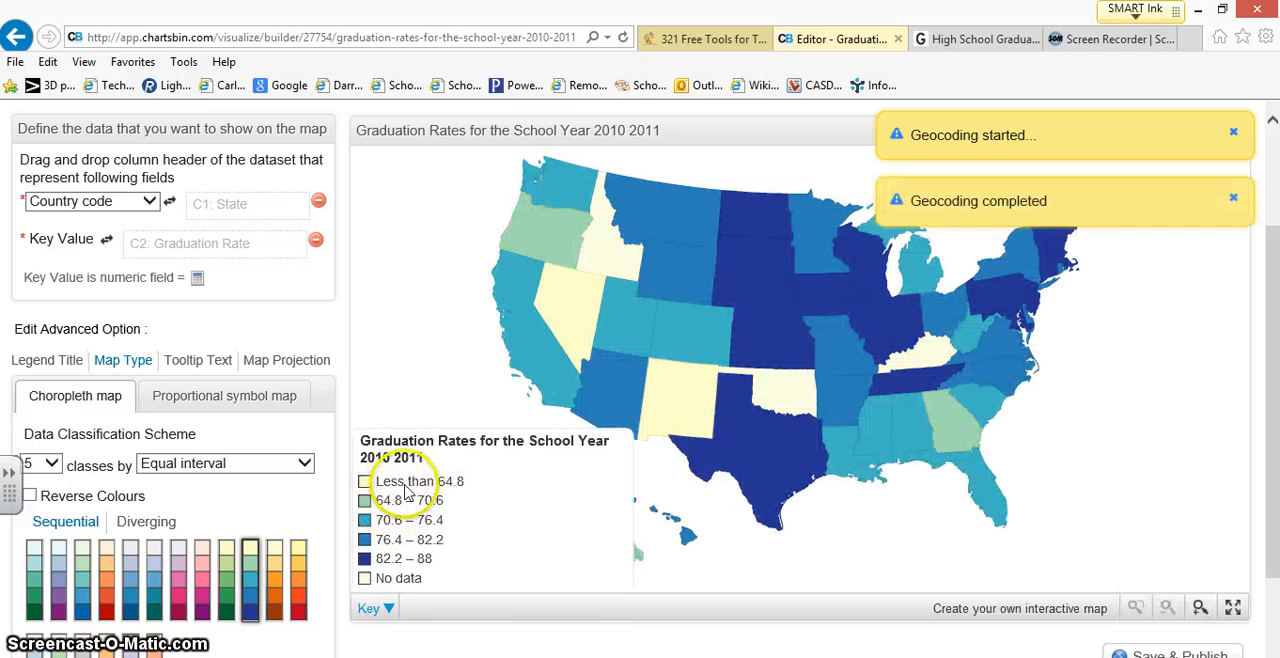
Step: Set the classification to Natural breaks (Jenks), apply the sequential light-blue-to-purple colour scheme, and update the preview
{"action": "left_click", "coordinate": [300, 465]}
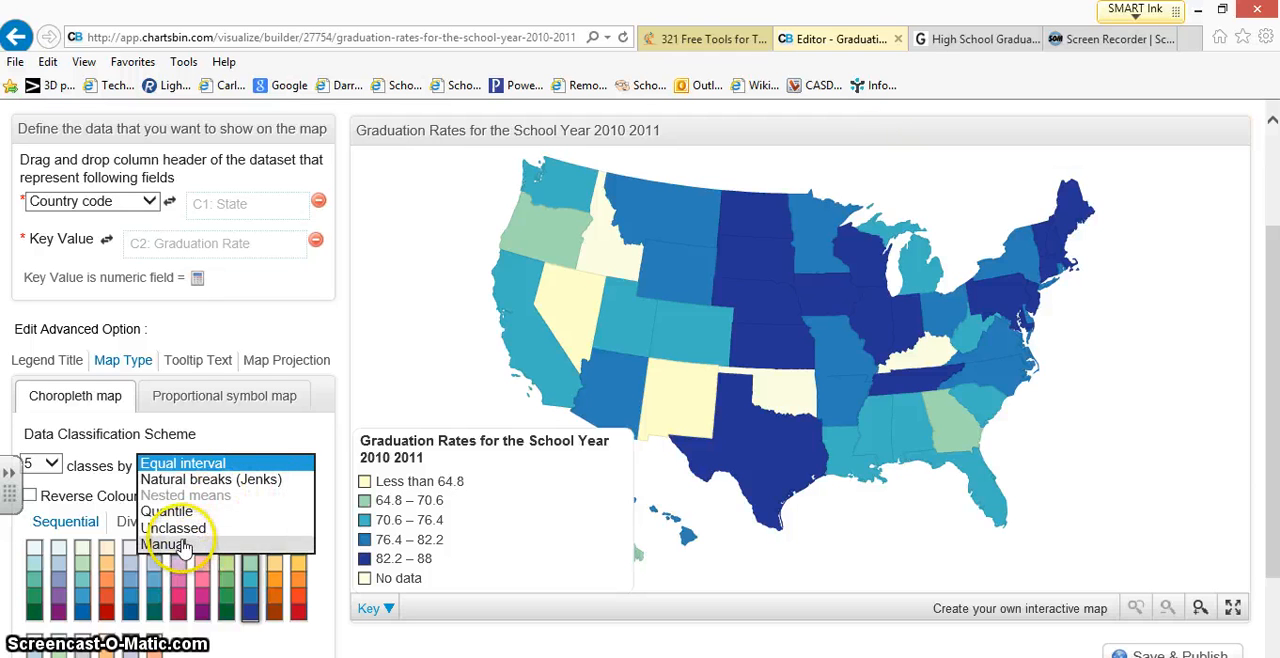
{"action": "left_click", "coordinate": [184, 481]}
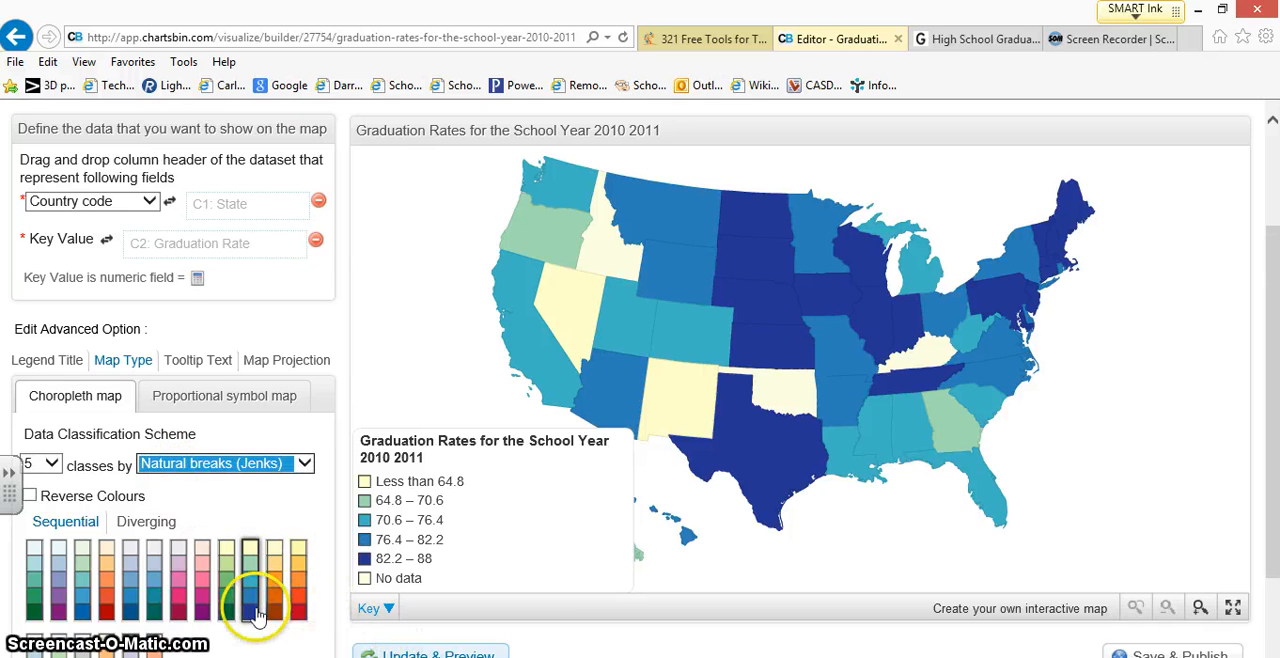
{"action": "scroll", "coordinate": [130, 571], "scroll_direction": "down", "scroll_amount": 2}
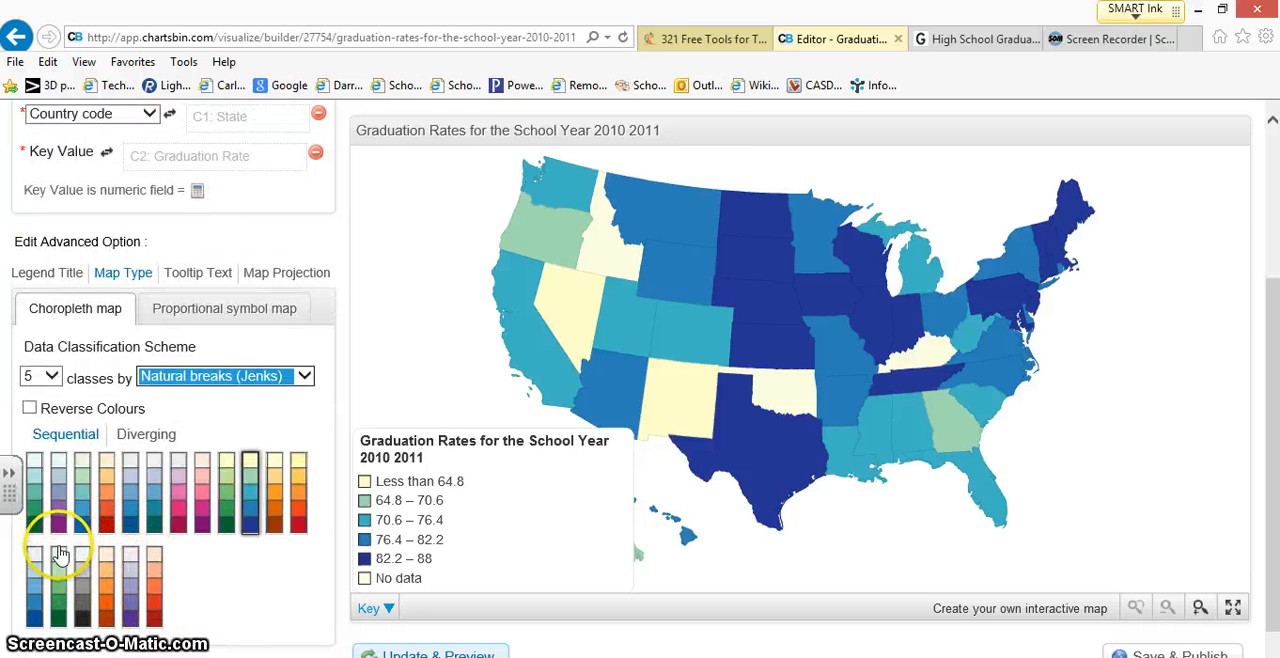
{"action": "left_click", "coordinate": [60, 500]}
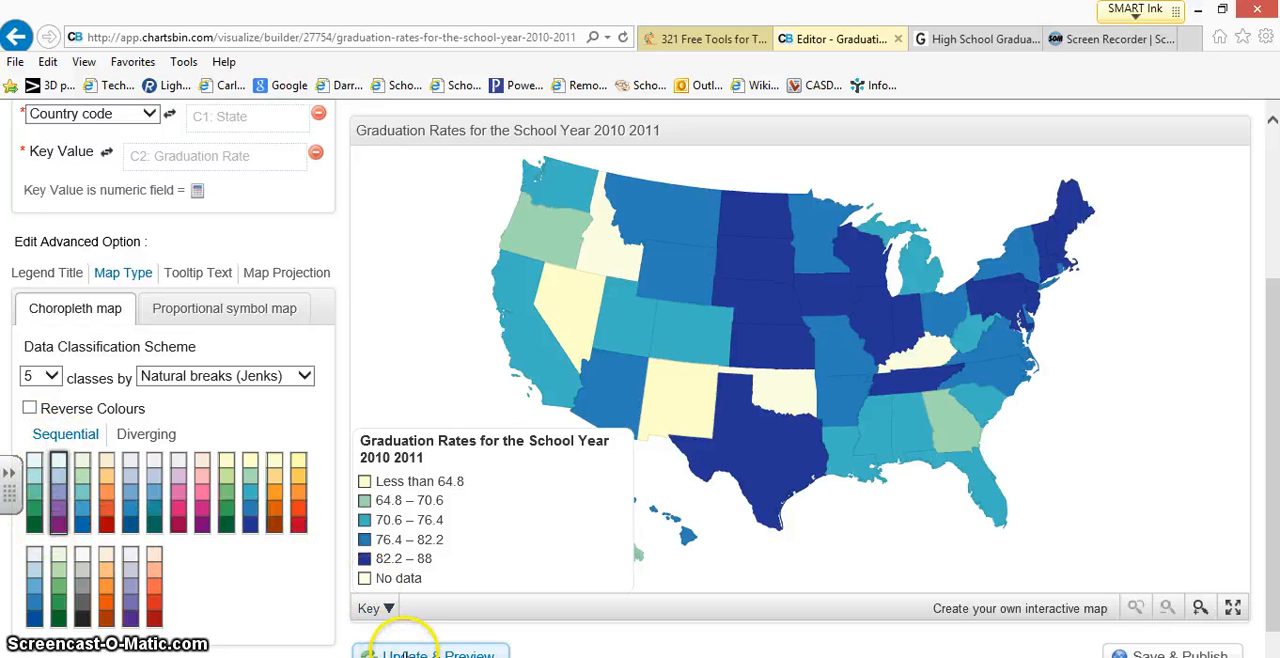
{"action": "left_click", "coordinate": [408, 651]}
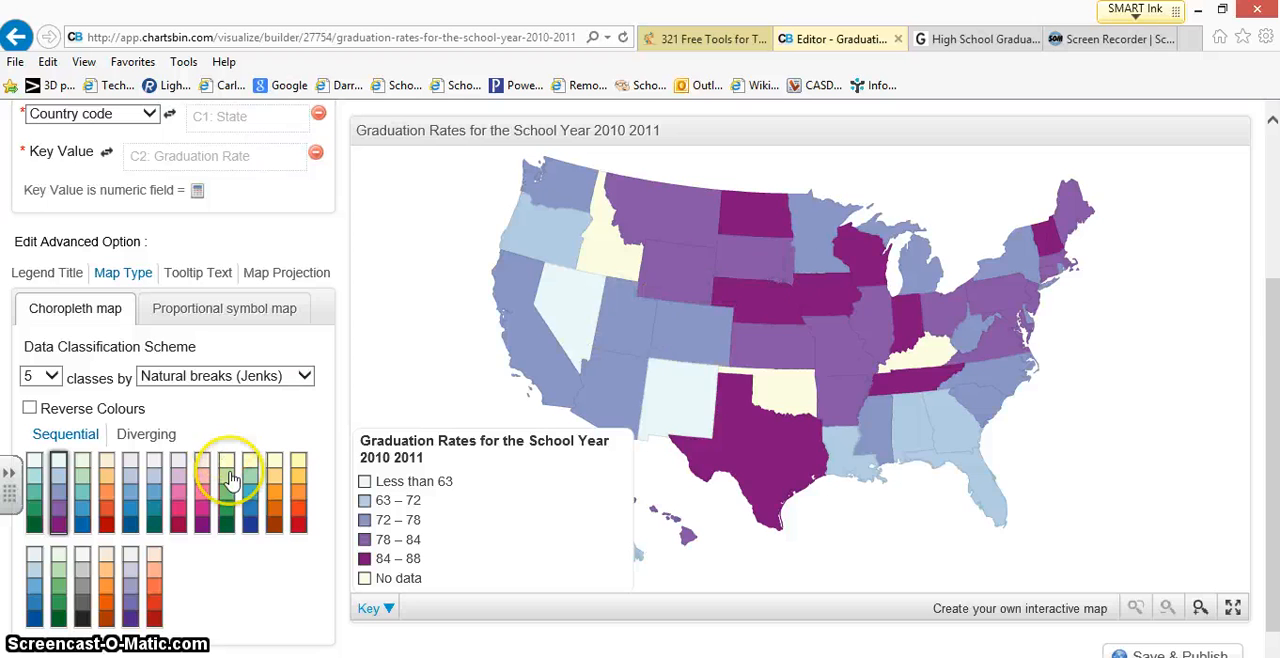
Step: Start publishing with "2010 - 2011" in the title and the description "This map shows the graduation rates for the United States in the year 2010 - 2011."
{"action": "scroll", "coordinate": [968, 512], "scroll_direction": "down", "scroll_amount": 1}
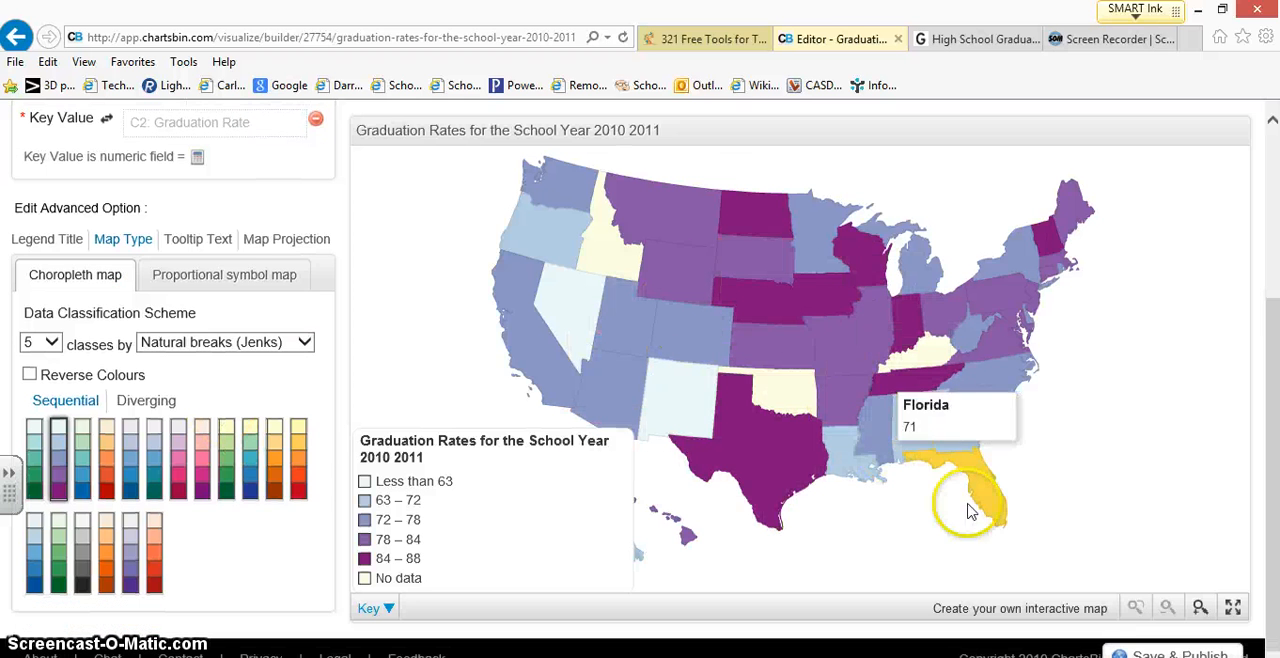
{"action": "left_click", "coordinate": [1168, 651]}
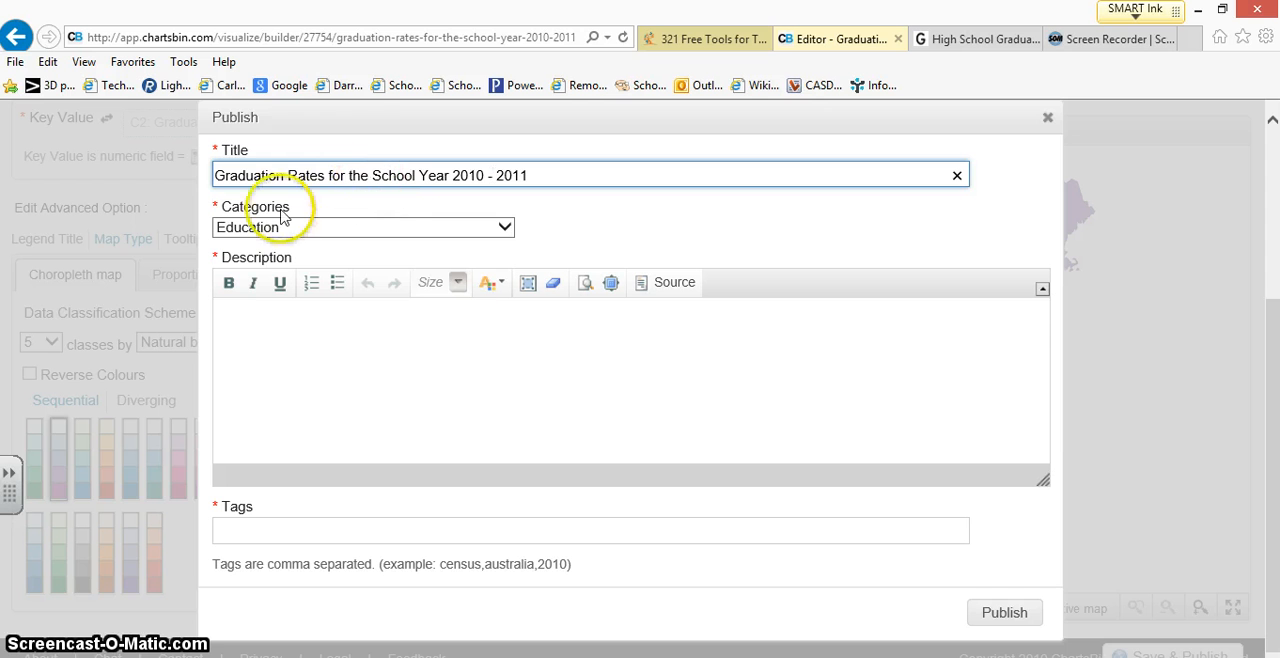
{"action": "left_click", "coordinate": [272, 333]}
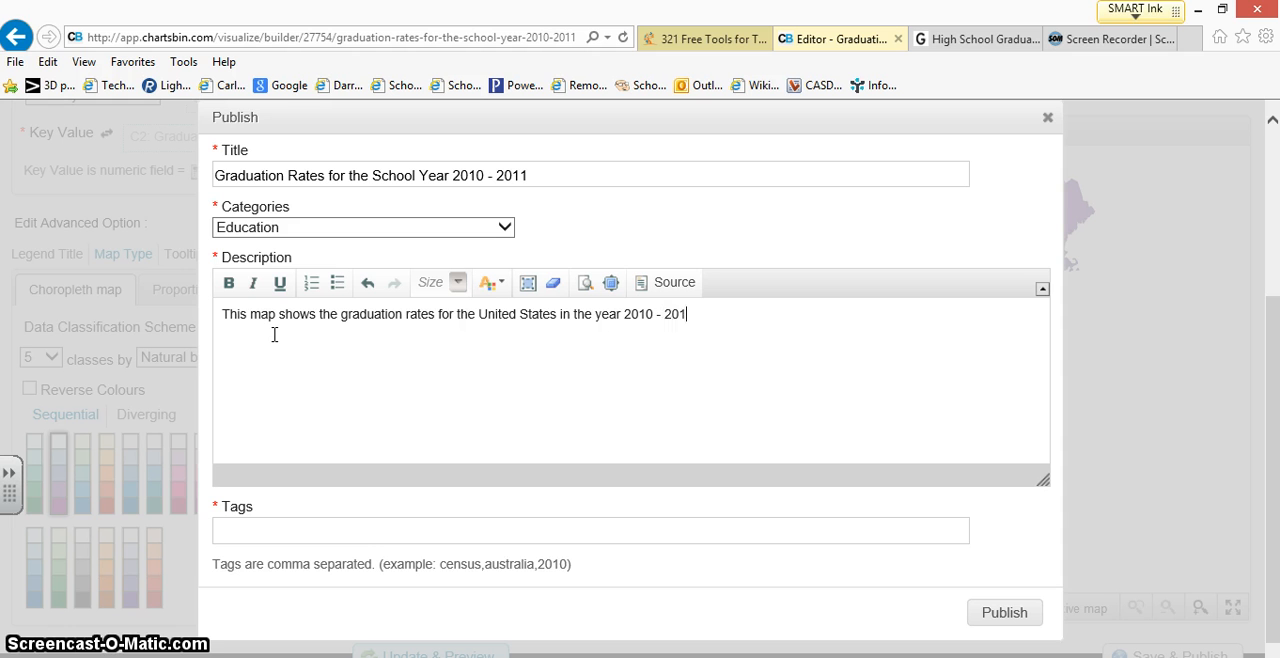
Step: Add the tags "Graduation Rates, United States, High School" and publish the map
{"action": "left_click", "coordinate": [246, 534]}
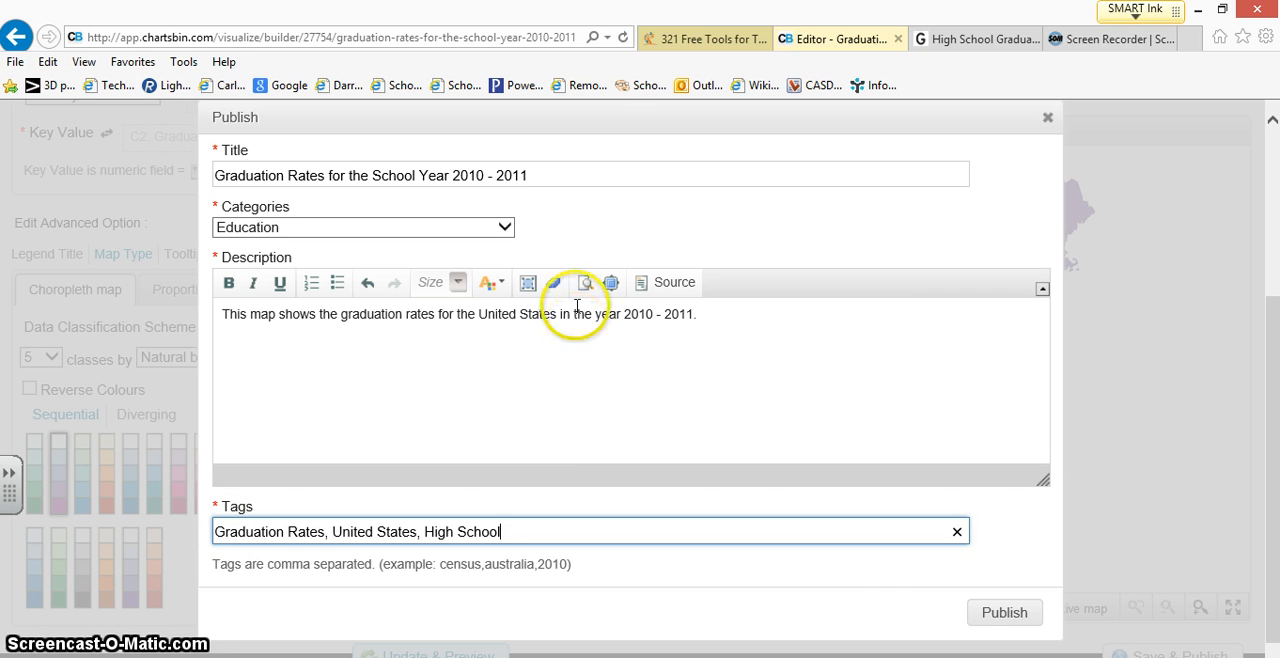
{"action": "left_click", "coordinate": [993, 624]}
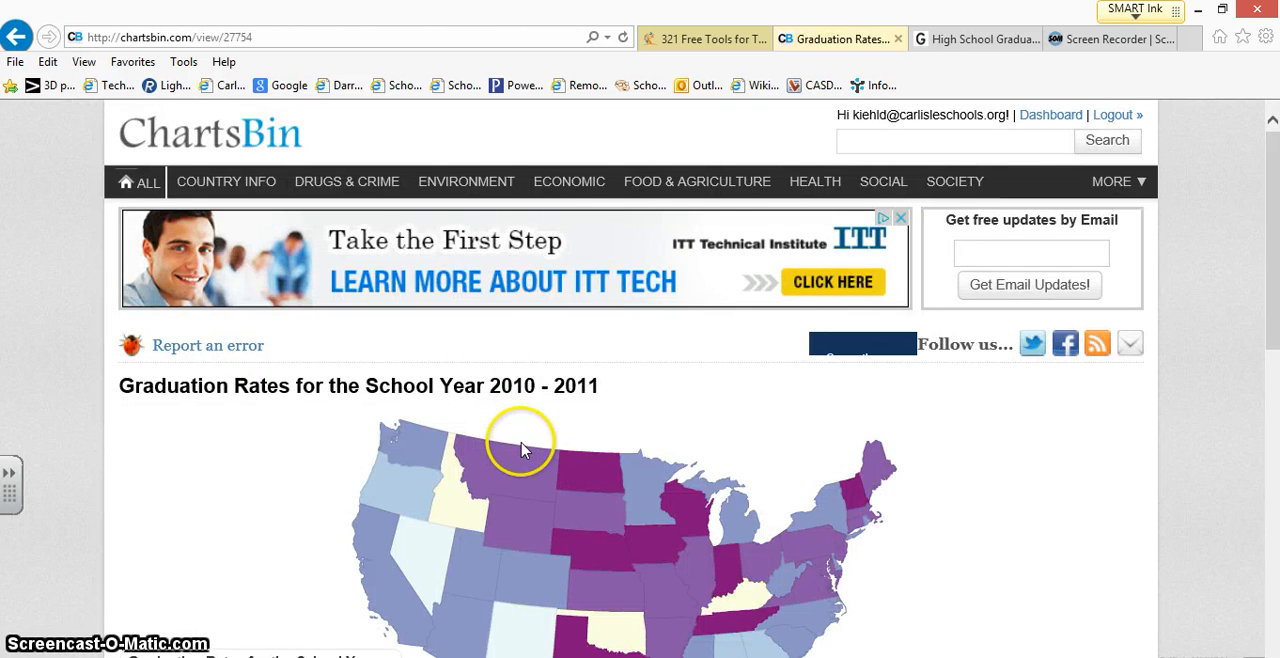
Step: Open the published map's HTML embed options and try the download of the chart as an image
{"action": "scroll", "coordinate": [521, 450], "scroll_direction": "down", "scroll_amount": 3}
{"action": "scroll", "coordinate": [649, 443], "scroll_direction": "down", "scroll_amount": 2}
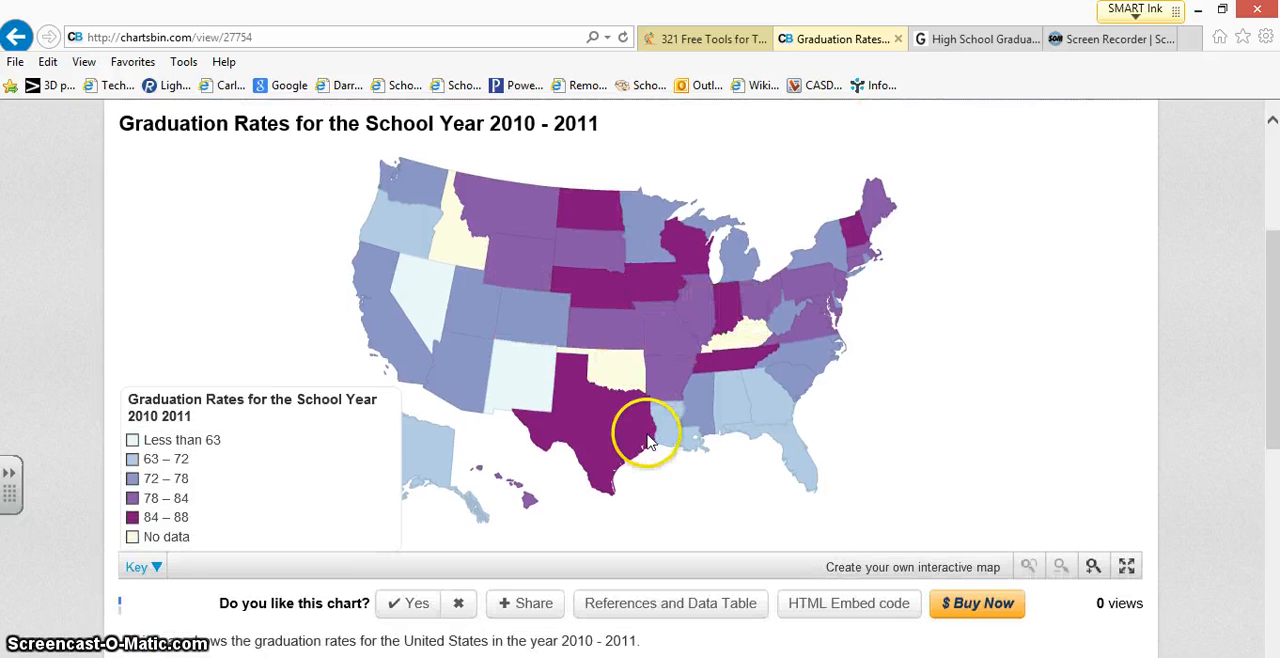
{"action": "mouse_move", "coordinate": [640, 300]}
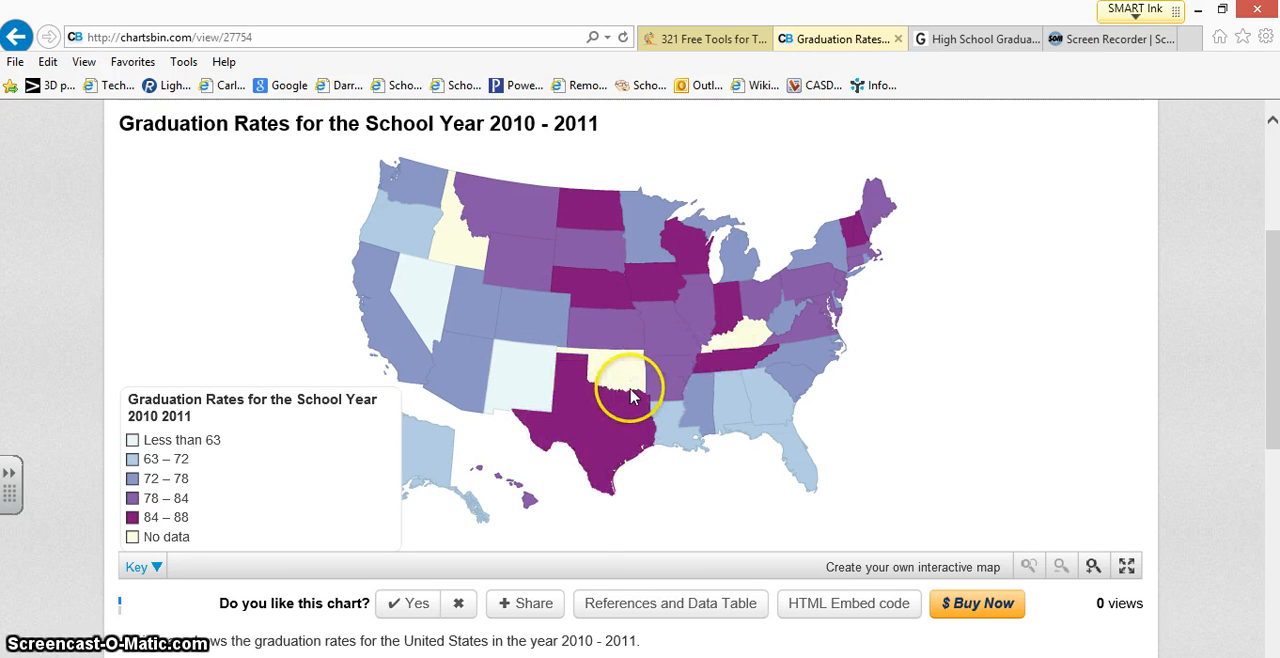
{"action": "left_click", "coordinate": [860, 610]}
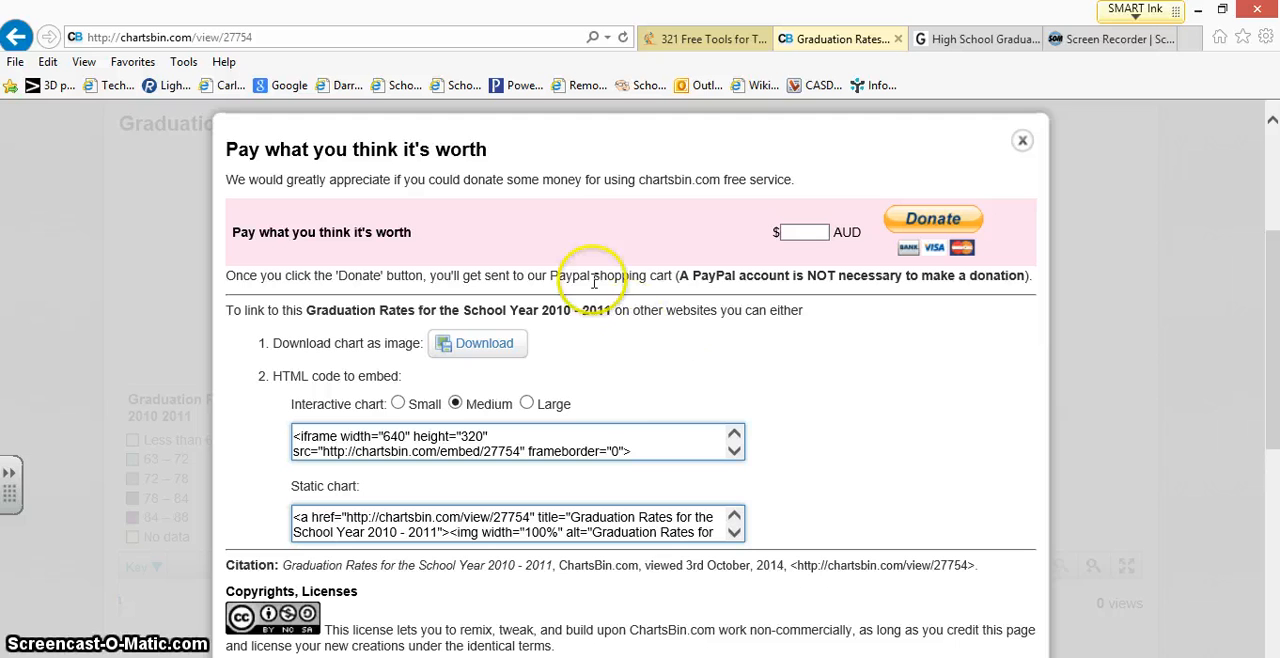
{"action": "left_click", "coordinate": [465, 352]}
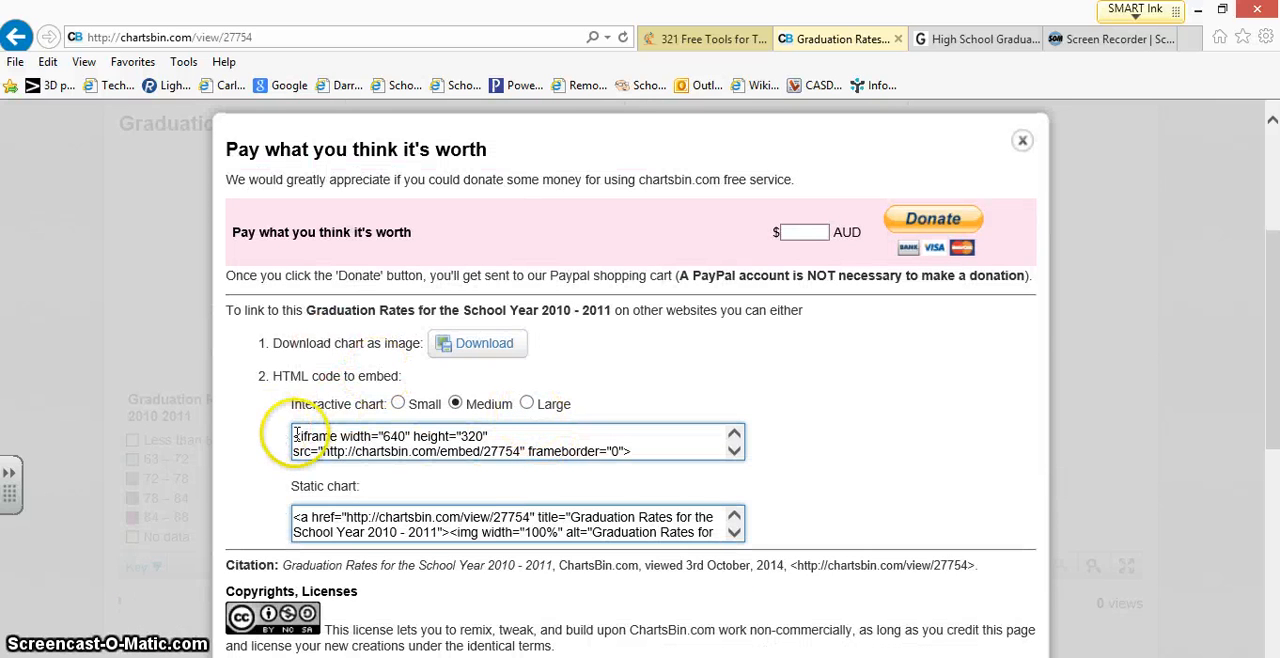
Step: Copy the complete HTML embed code for the Medium interactive chart
{"action": "left_click", "coordinate": [293, 436]}
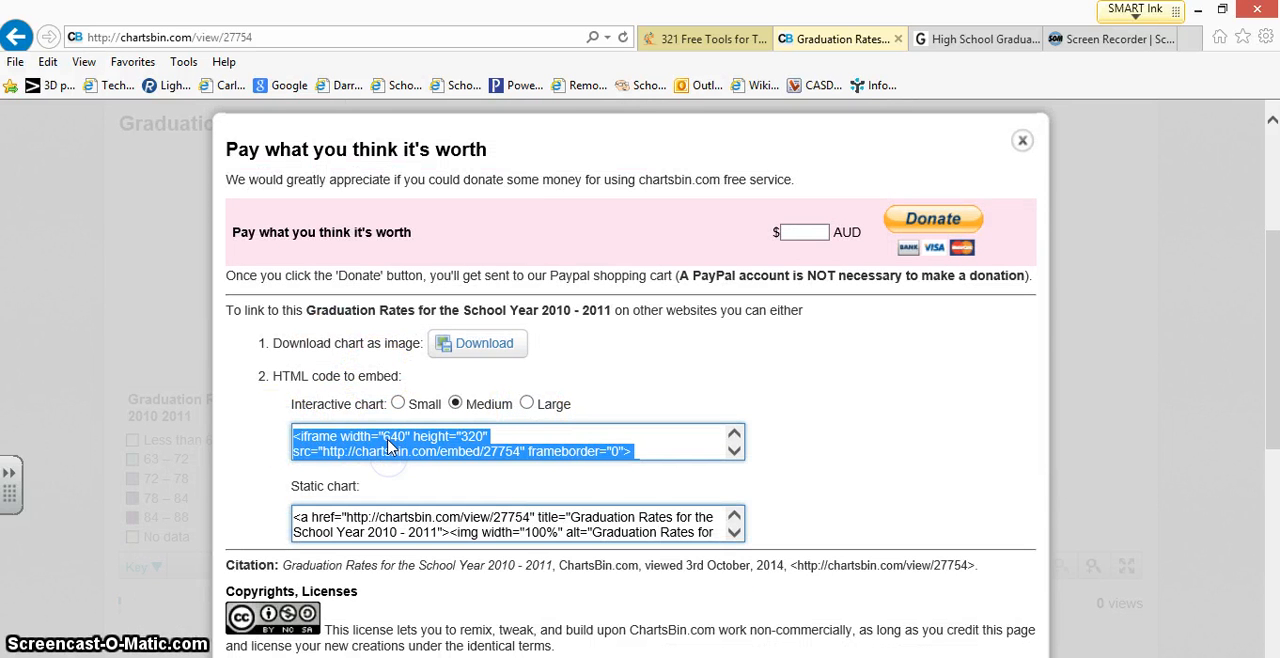
{"action": "right_click", "coordinate": [390, 447]}
{"action": "left_click", "coordinate": [426, 500]}
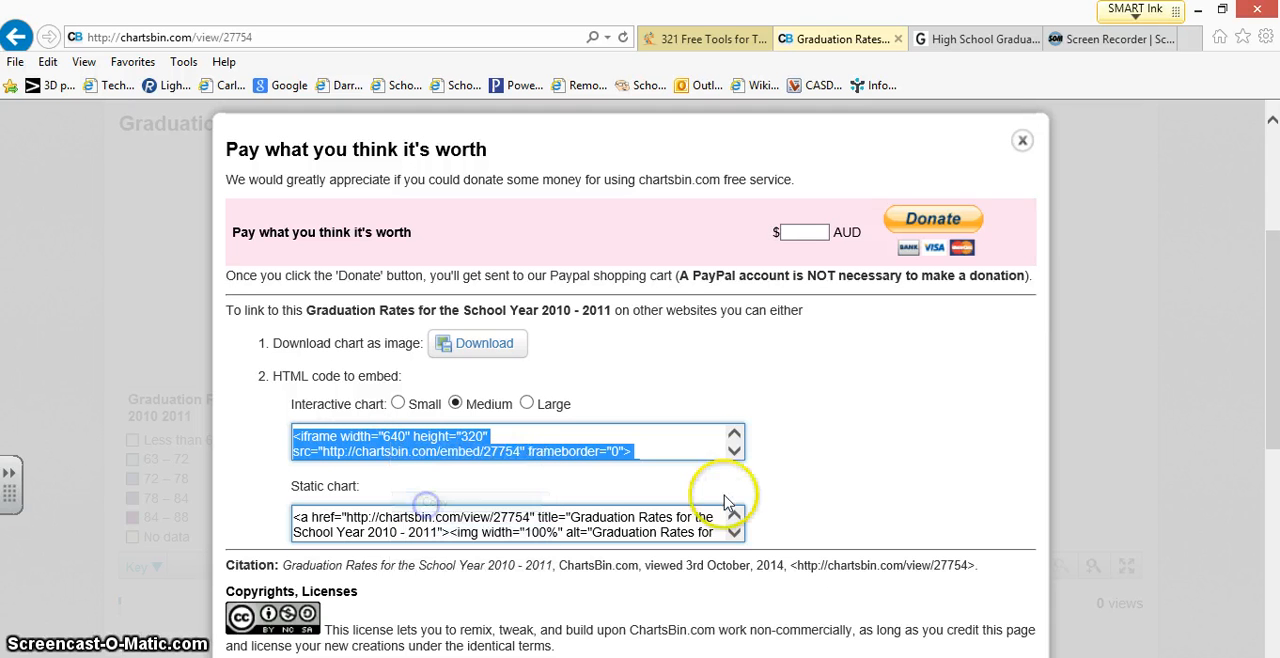
{"action": "left_click", "coordinate": [734, 450]}
{"action": "left_click", "coordinate": [734, 450]}
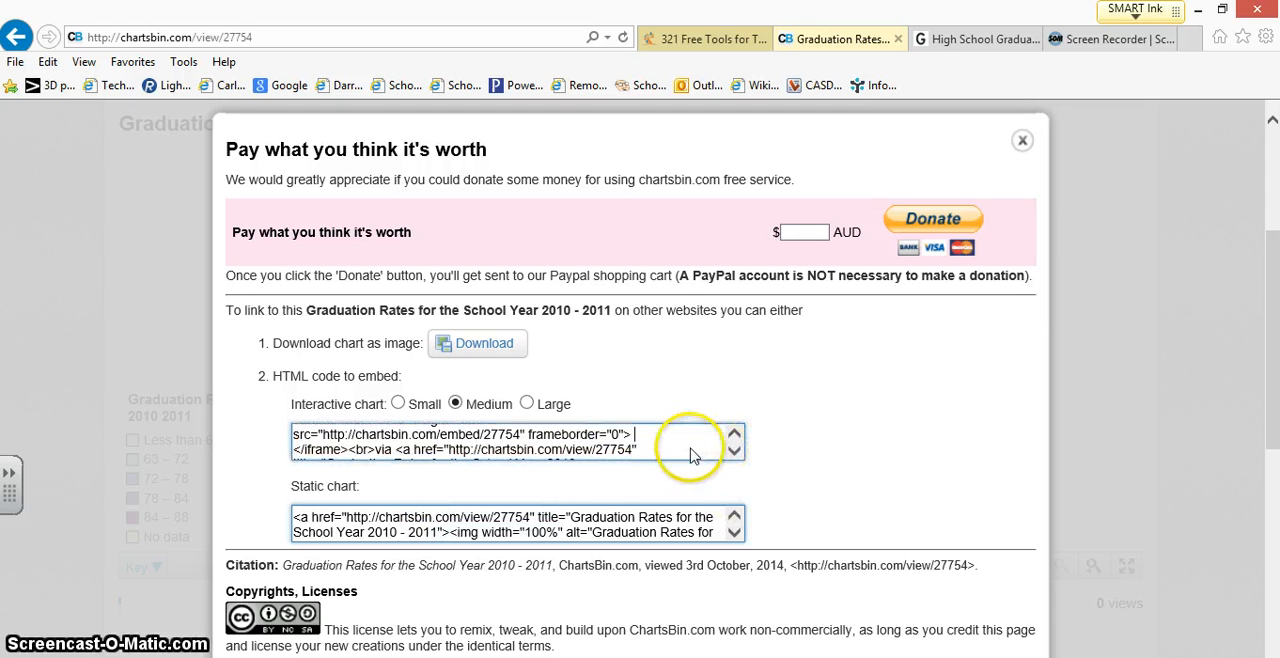
{"action": "left_click", "coordinate": [734, 434]}
{"action": "left_click", "coordinate": [734, 434]}
{"action": "left_click", "coordinate": [460, 447]}
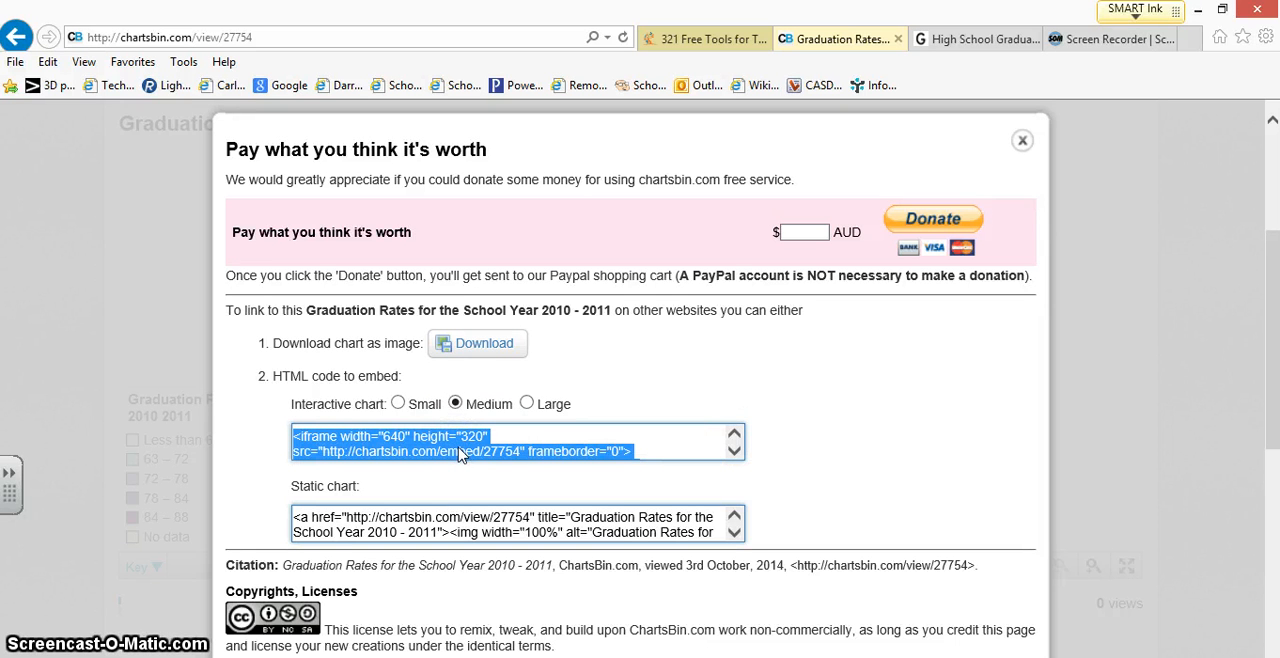
{"action": "right_click", "coordinate": [460, 453]}
{"action": "left_click", "coordinate": [500, 503]}
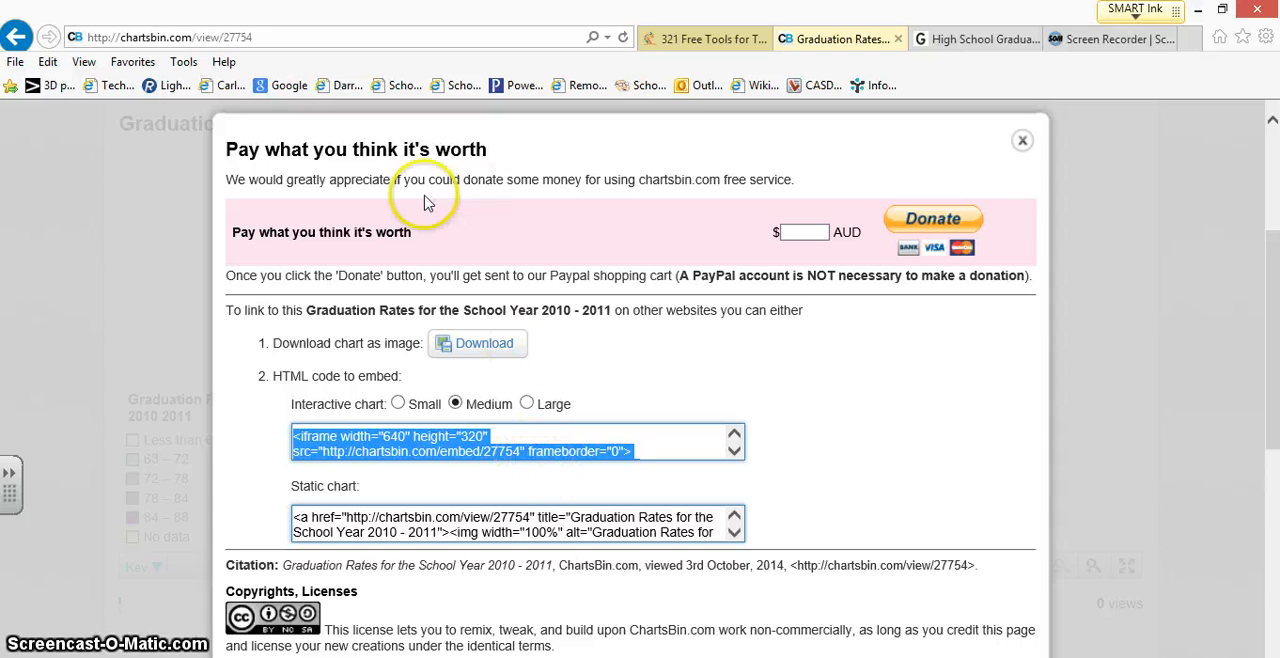
Step: Close the embed options and check the graduation rate for Tennessee on the published map
{"action": "scroll", "coordinate": [806, 457], "scroll_direction": "up", "scroll_amount": 1}
{"action": "scroll", "coordinate": [806, 457], "scroll_direction": "down", "scroll_amount": 3}
{"action": "scroll", "coordinate": [806, 443], "scroll_direction": "up", "scroll_amount": 1}
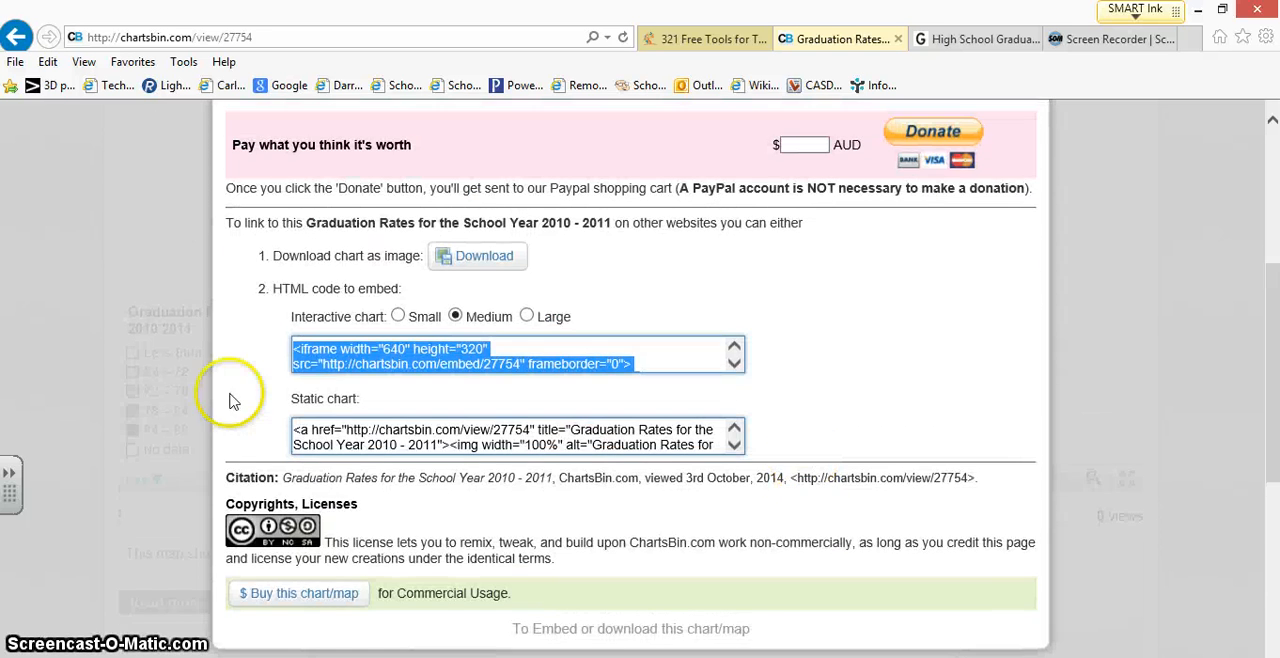
{"action": "left_click", "coordinate": [158, 268]}
{"action": "scroll", "coordinate": [603, 306], "scroll_direction": "up", "scroll_amount": 2}
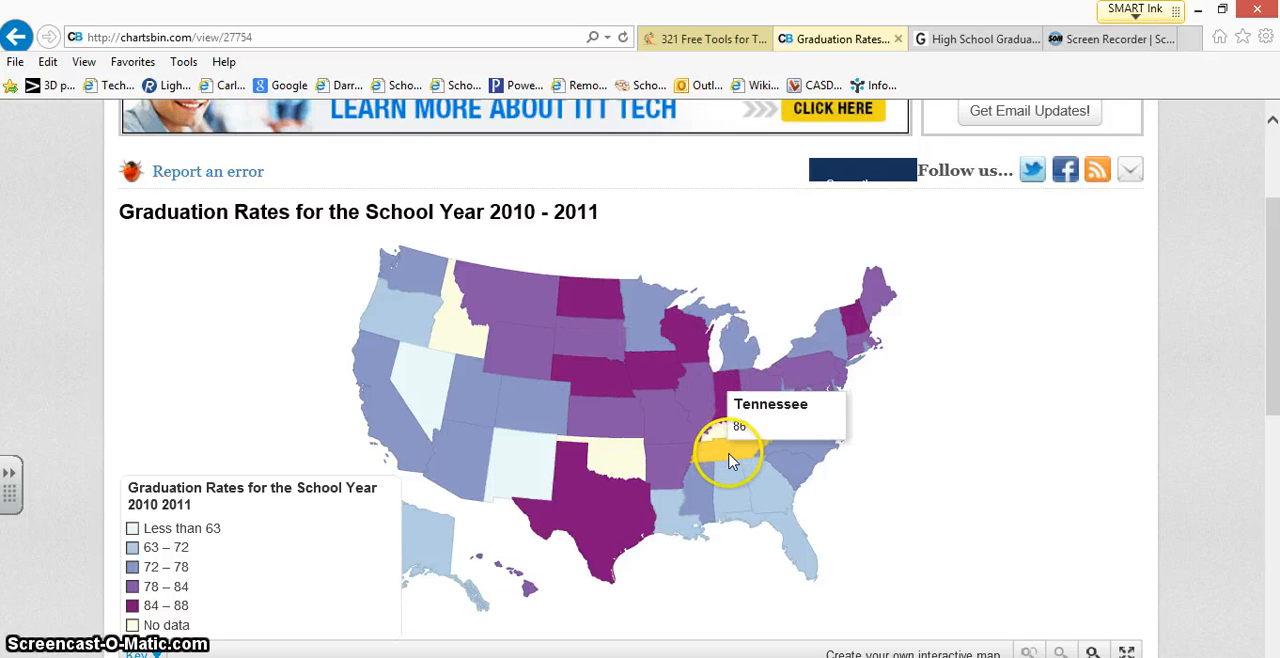
Step: Reopen the published map's HTML embed options and copy the full Medium interactive chart code
{"action": "scroll", "coordinate": [735, 455], "scroll_direction": "down", "scroll_amount": 2}
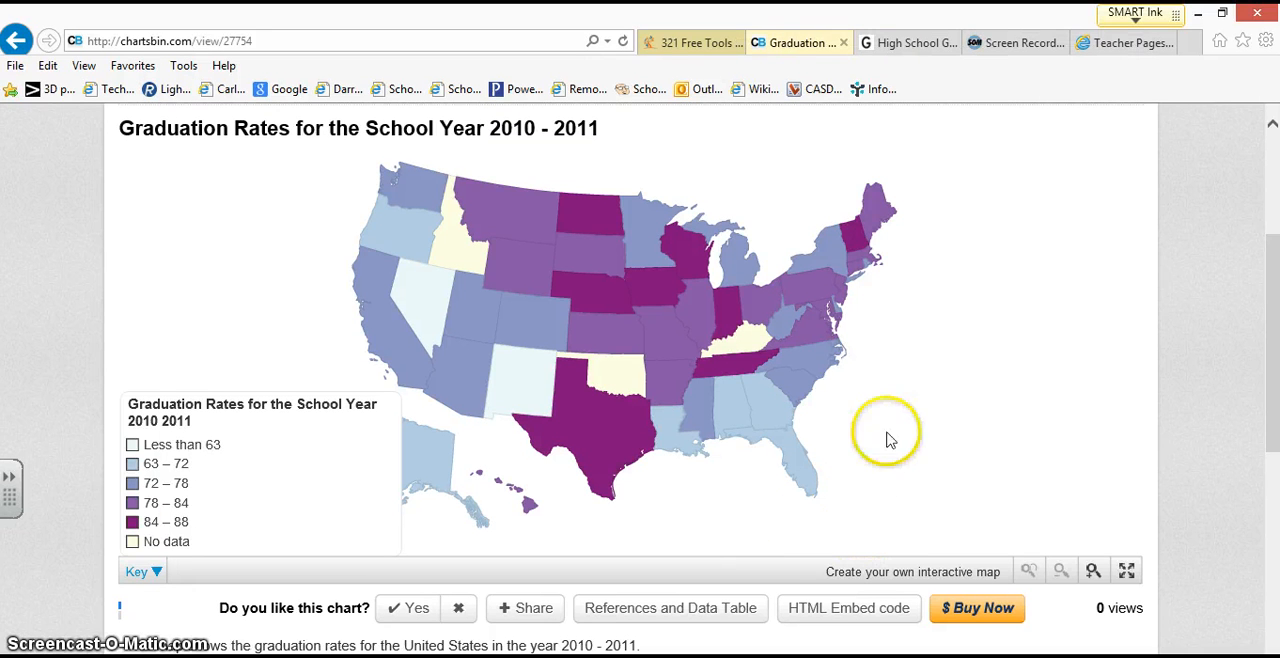
{"action": "left_click", "coordinate": [845, 618]}
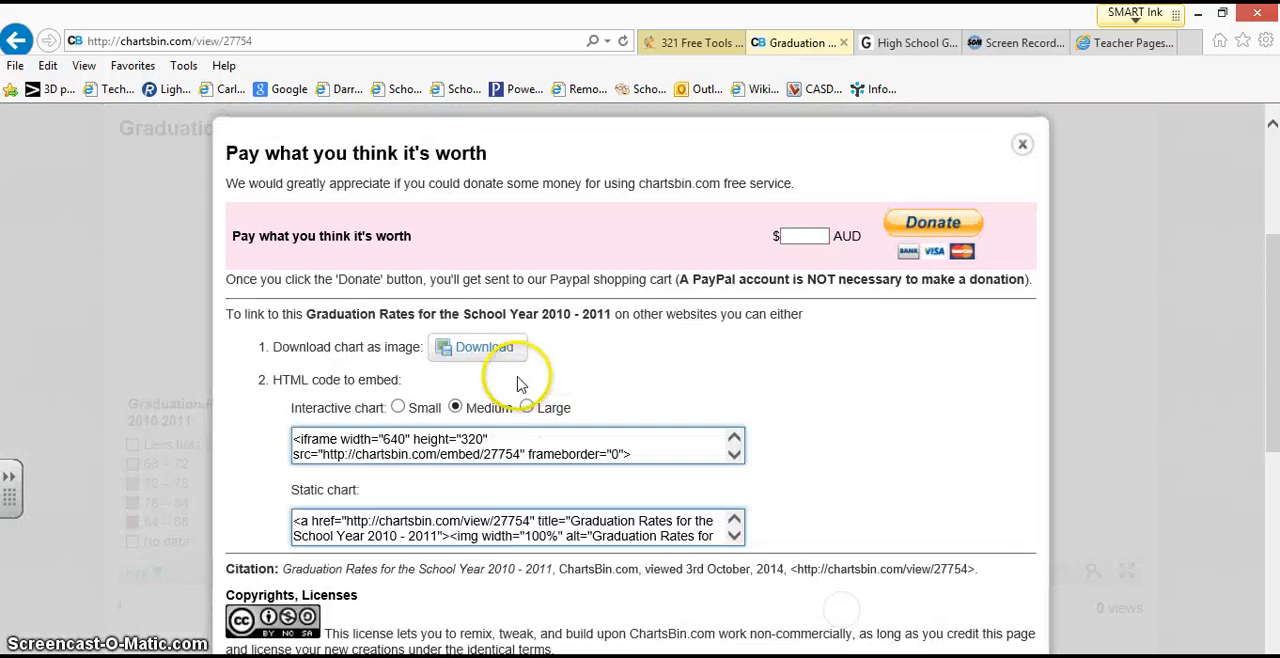
{"action": "left_click", "coordinate": [468, 455]}
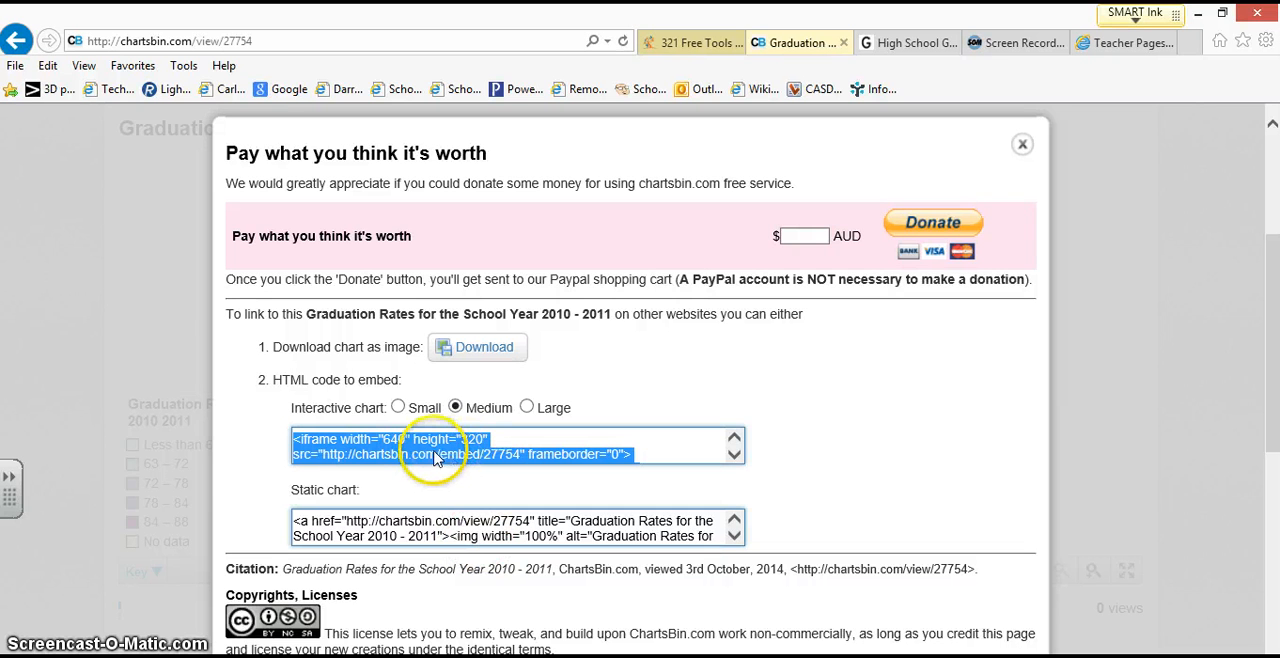
{"action": "right_click", "coordinate": [436, 456]}
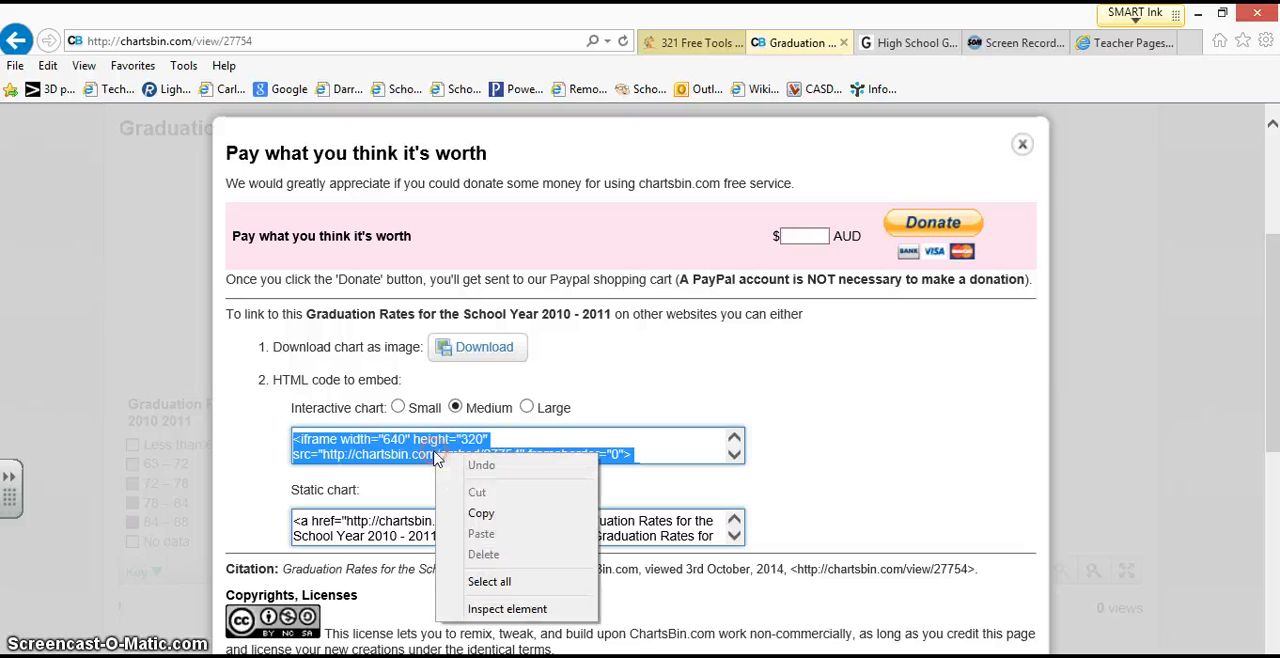
{"action": "left_click", "coordinate": [465, 508]}
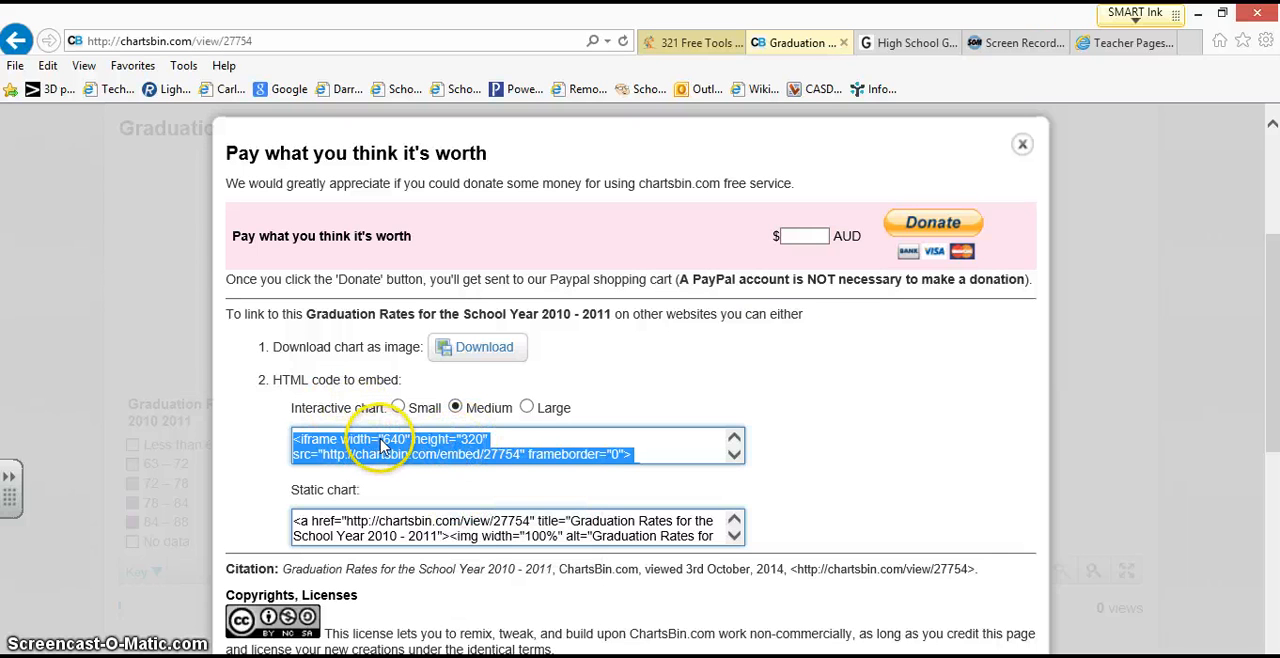
Step: Switch to the Teacher Pages editor and clear the stray ">" from the Chartsbin page's text
{"action": "left_click", "coordinate": [1132, 42]}
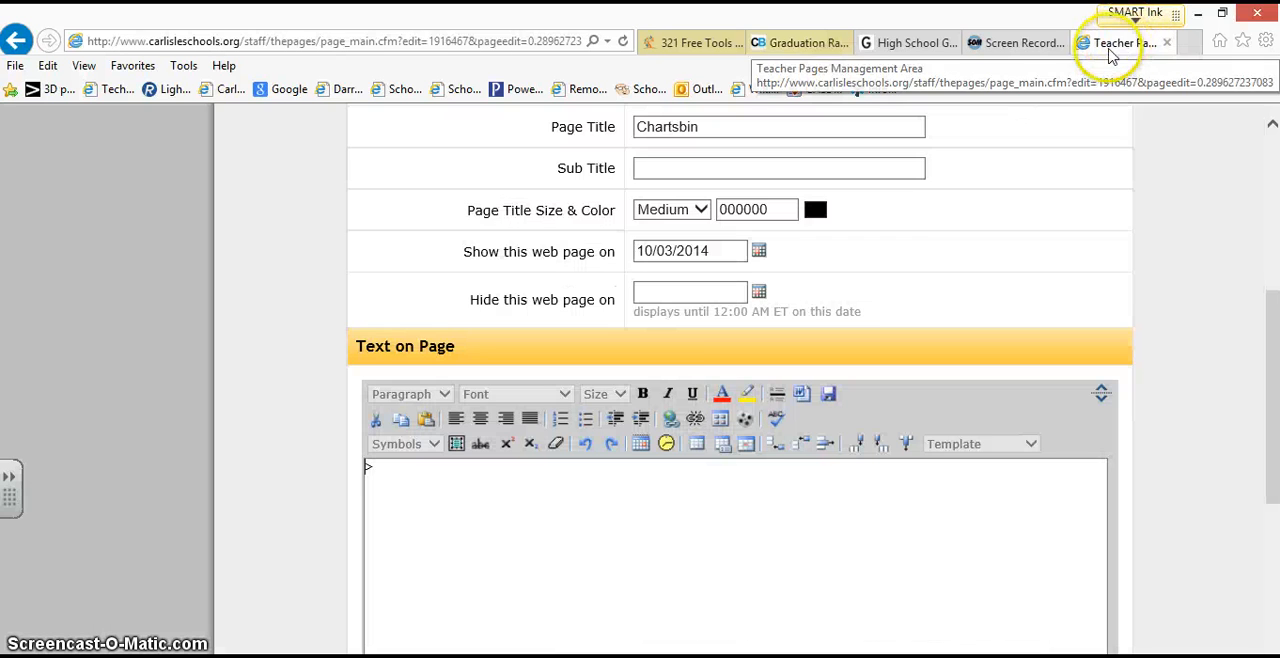
{"action": "scroll", "coordinate": [880, 360], "scroll_direction": "up", "scroll_amount": 3}
{"action": "scroll", "coordinate": [890, 378], "scroll_direction": "up", "scroll_amount": 1}
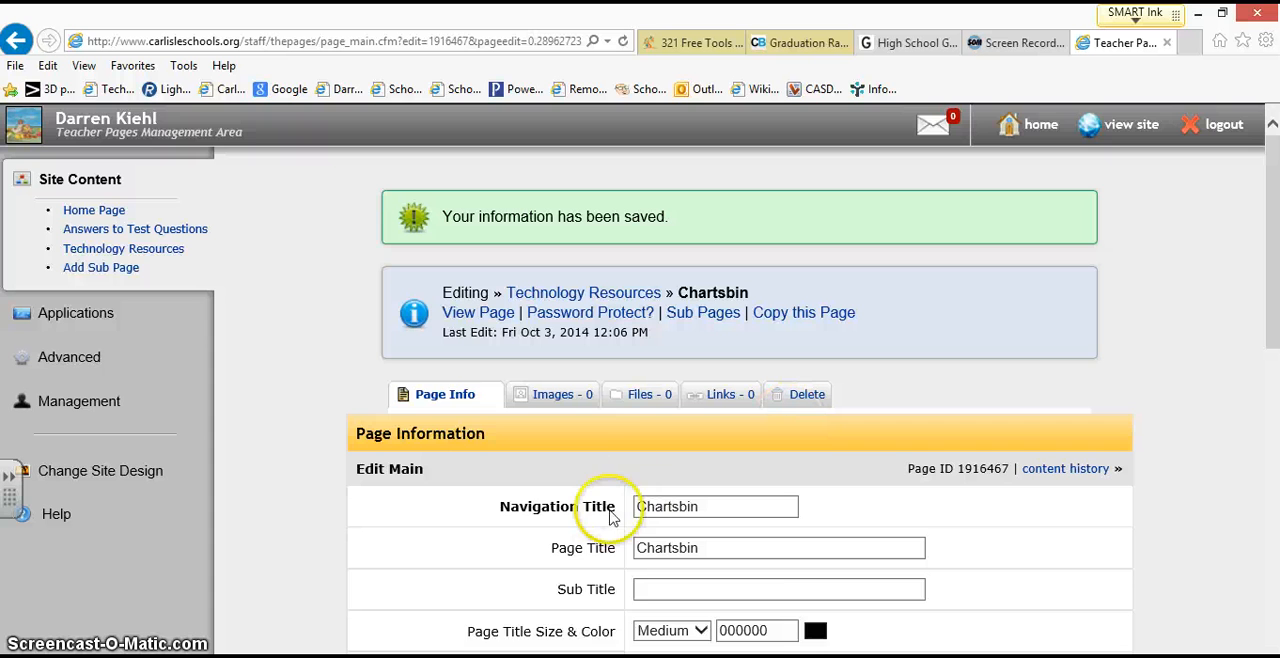
{"action": "scroll", "coordinate": [600, 480], "scroll_direction": "down", "scroll_amount": 1}
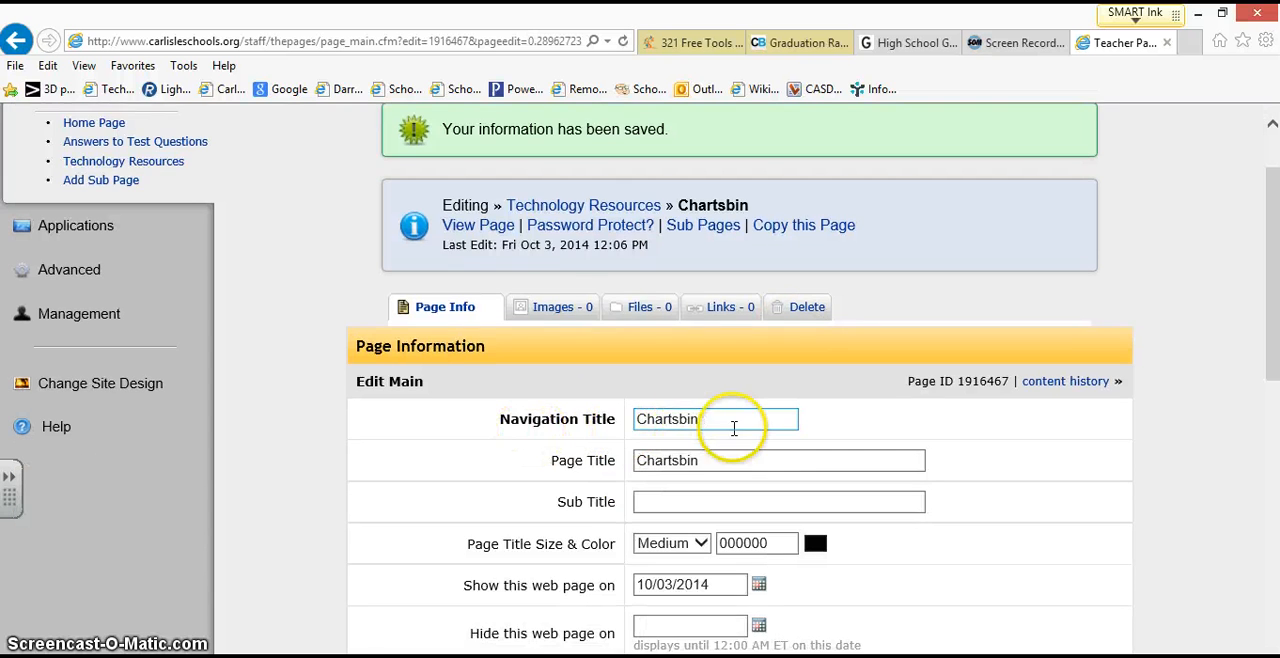
{"action": "scroll", "coordinate": [720, 425], "scroll_direction": "down", "scroll_amount": 3}
{"action": "scroll", "coordinate": [694, 357], "scroll_direction": "down", "scroll_amount": 2}
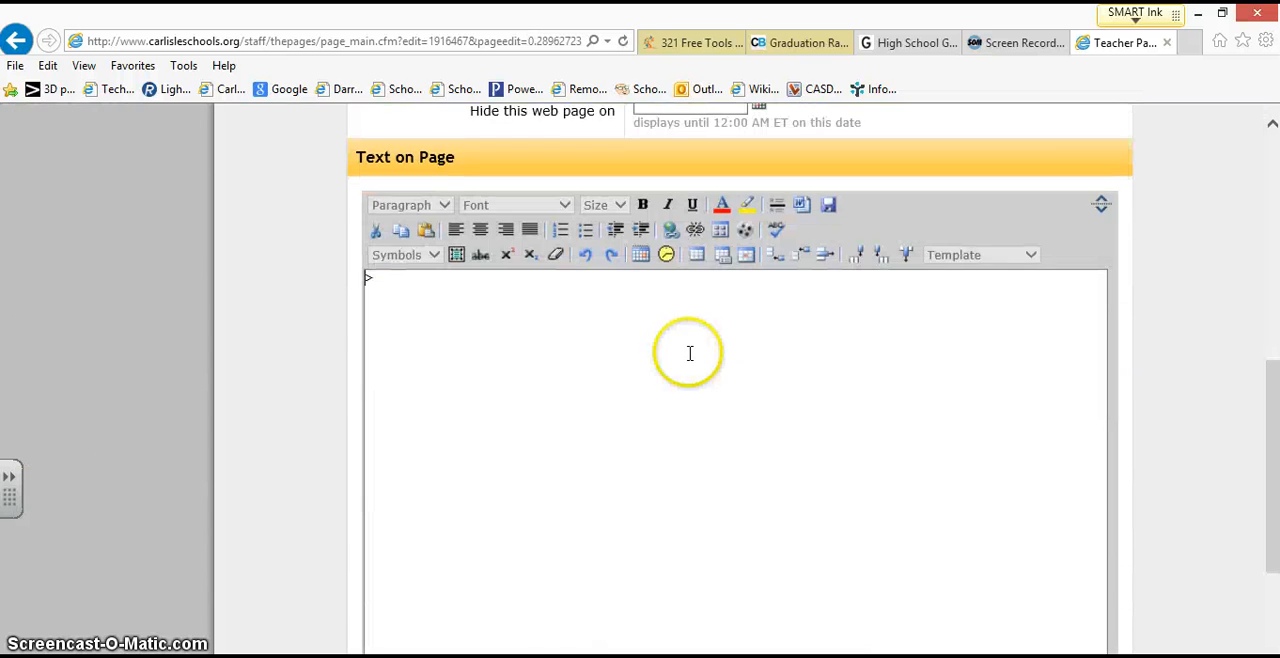
{"action": "left_click", "coordinate": [501, 288]}
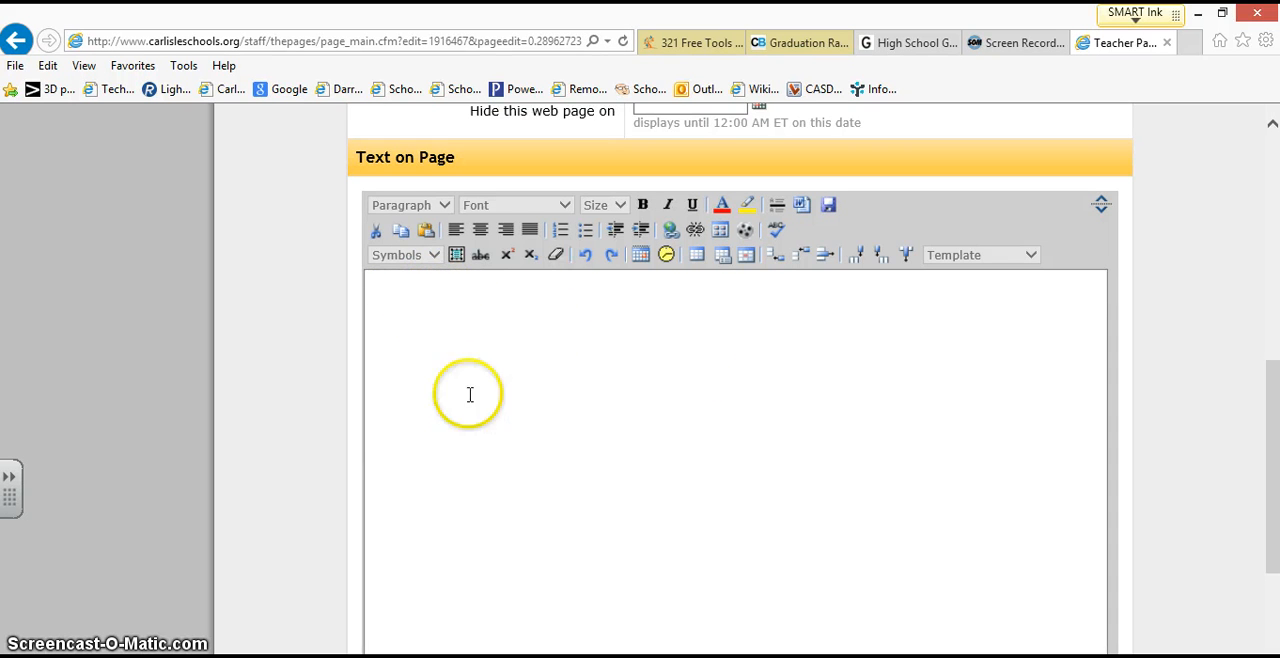
{"action": "scroll", "coordinate": [450, 430], "scroll_direction": "down", "scroll_amount": 1}
{"action": "left_click", "coordinate": [420, 632]}
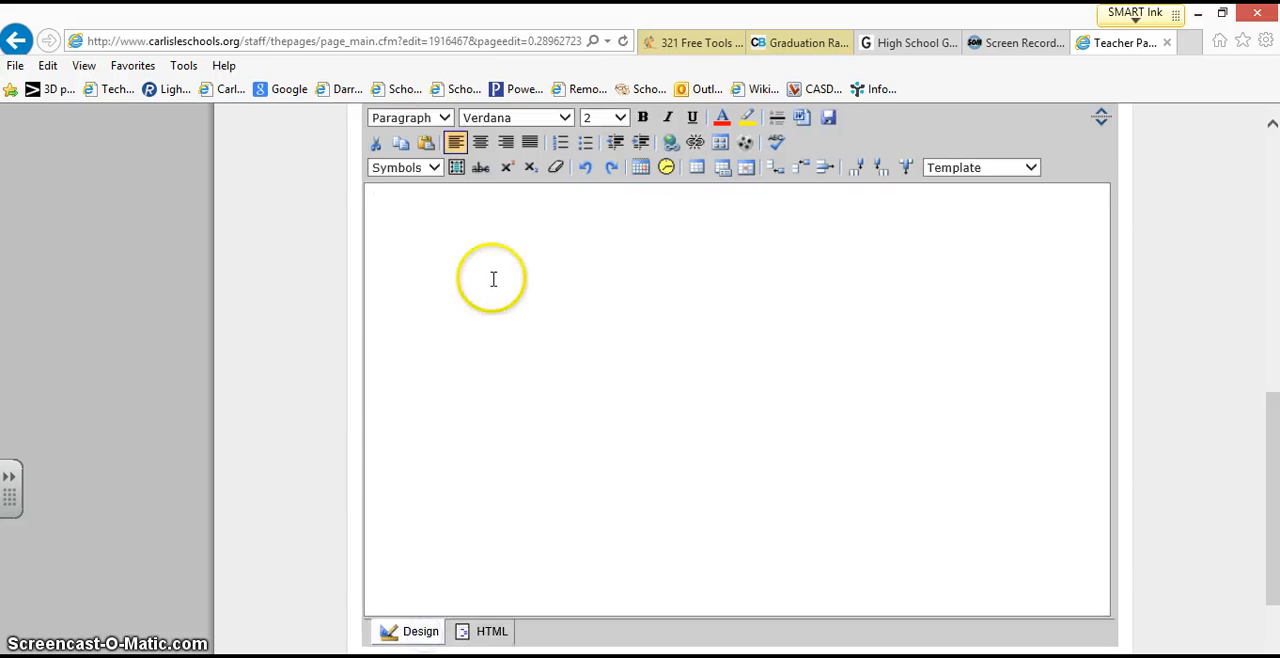
Step: Paste the copied embed code into the HTML source of the Chartsbin page's text
{"action": "scroll", "coordinate": [493, 279], "scroll_direction": "down", "scroll_amount": 1}
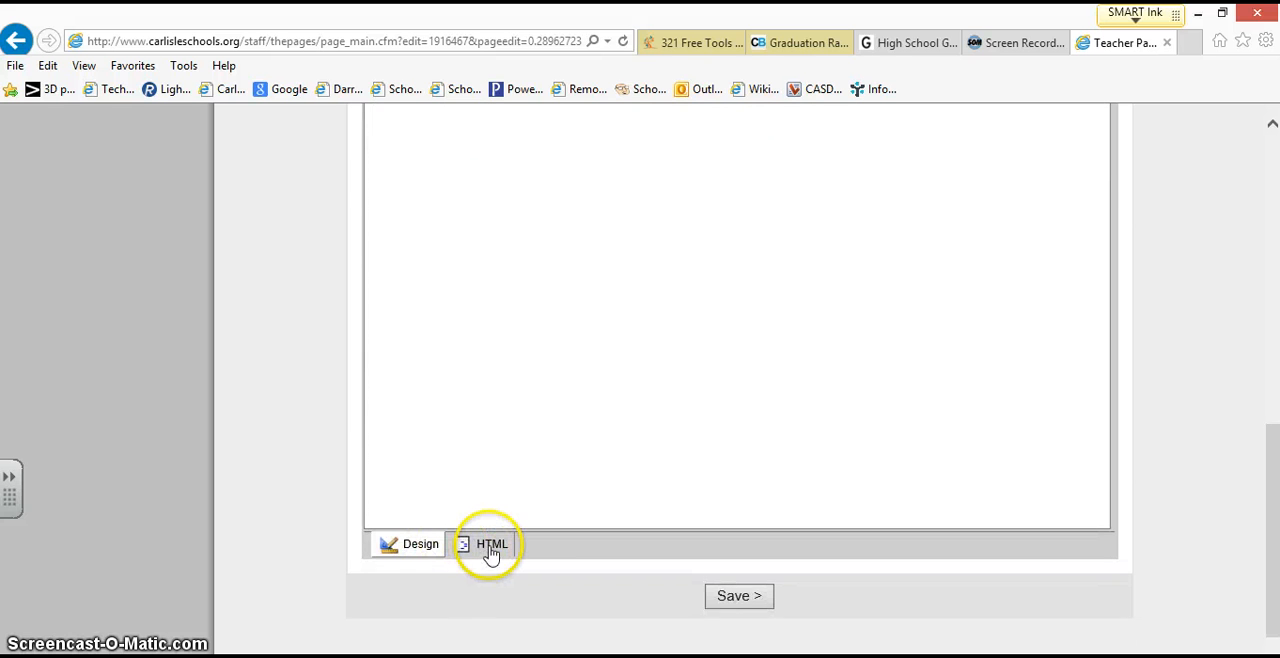
{"action": "left_click", "coordinate": [490, 550]}
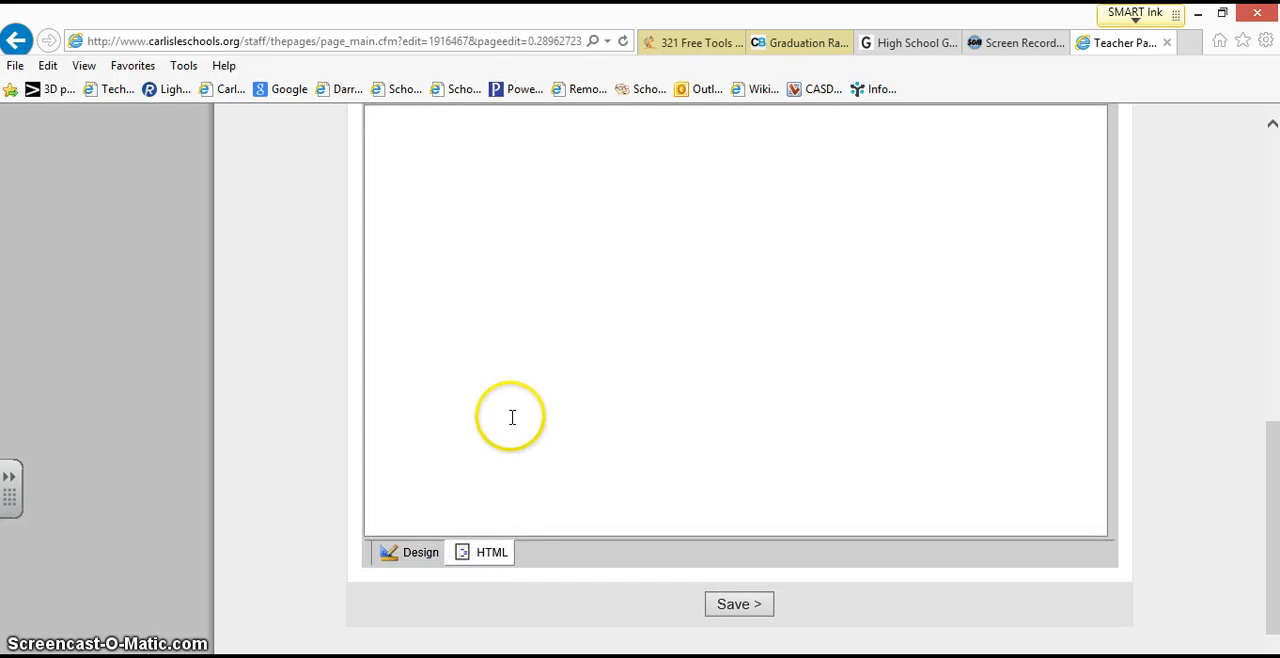
{"action": "scroll", "coordinate": [450, 400], "scroll_direction": "up", "scroll_amount": 3}
{"action": "right_click", "coordinate": [430, 396]}
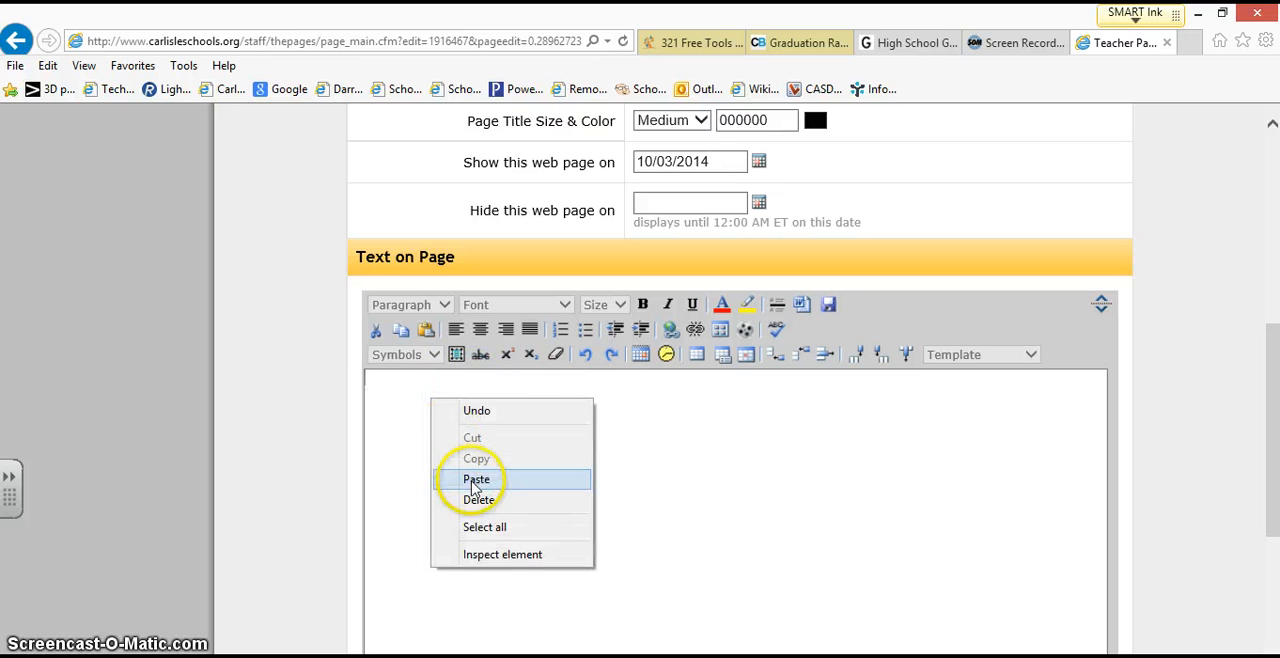
{"action": "left_click", "coordinate": [472, 481]}
Step: Save the Chartsbin page and check the embedded map in the page text editor
{"action": "scroll", "coordinate": [574, 424], "scroll_direction": "down", "scroll_amount": 4}
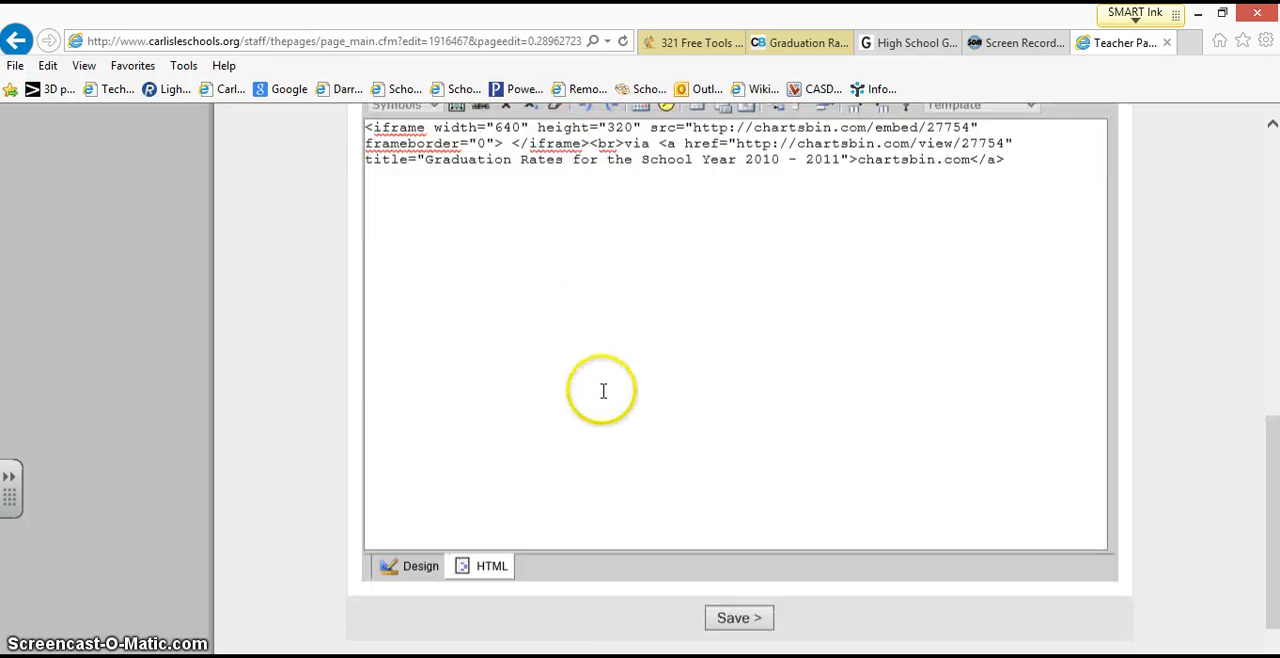
{"action": "left_click", "coordinate": [740, 548]}
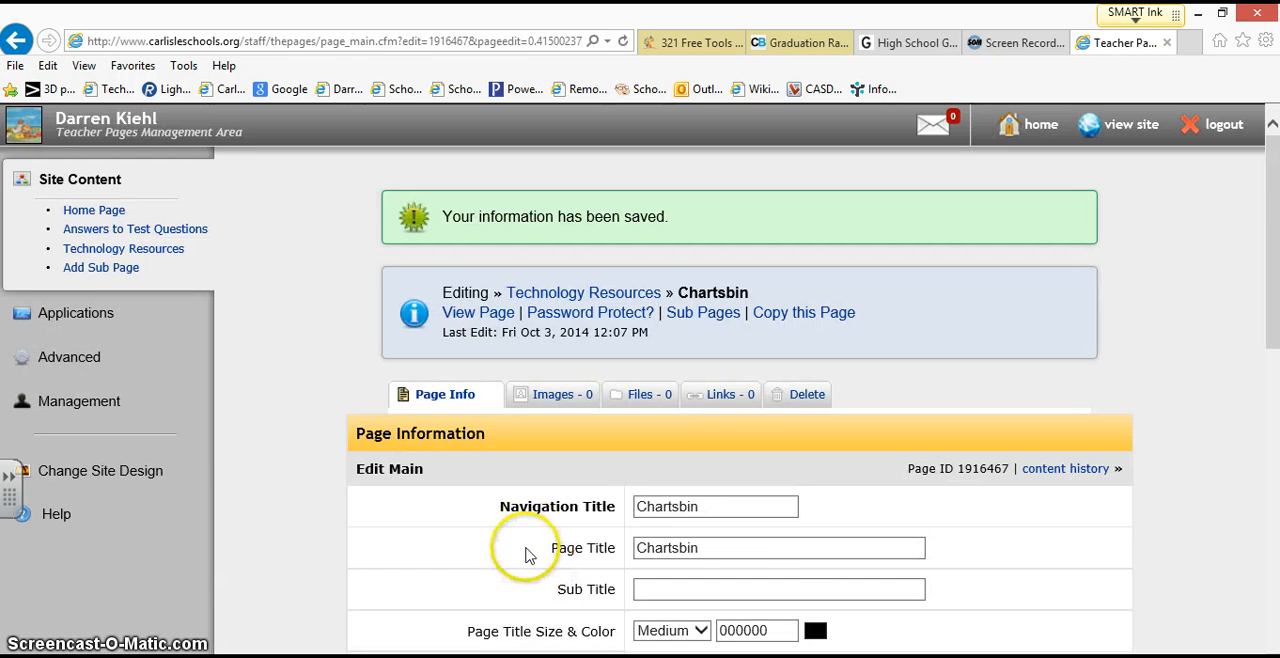
{"action": "scroll", "coordinate": [543, 485], "scroll_direction": "down", "scroll_amount": 7}
{"action": "scroll", "coordinate": [540, 482], "scroll_direction": "down", "scroll_amount": 2}
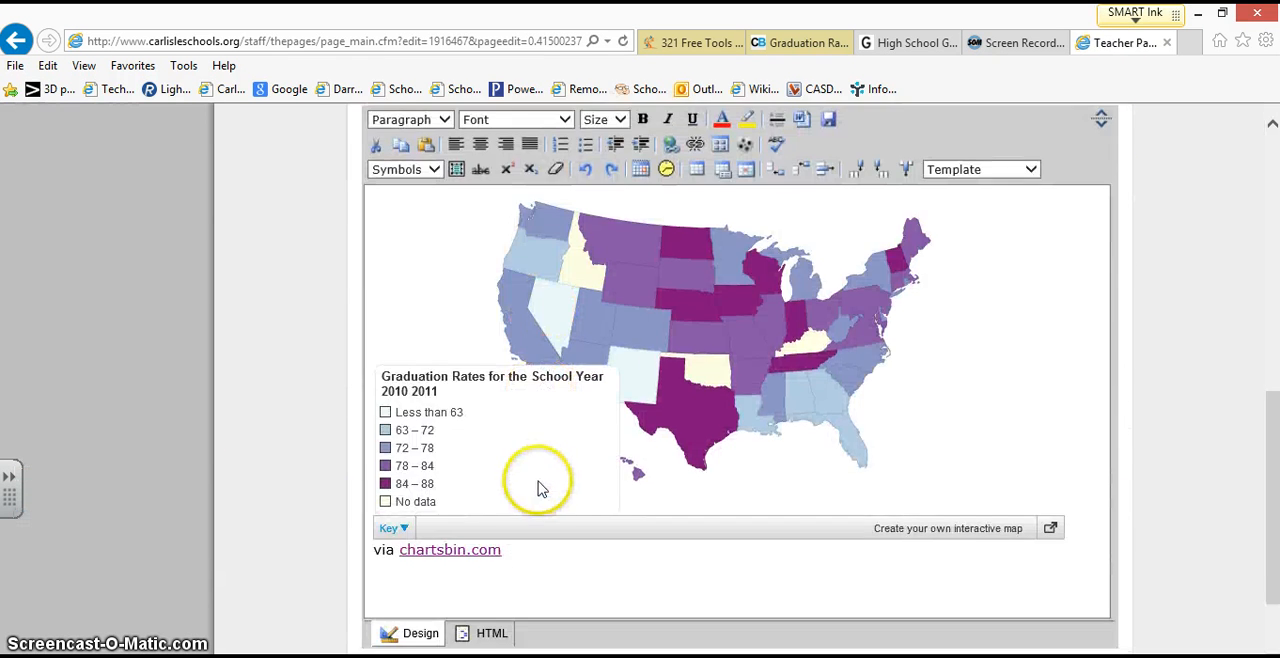
{"action": "scroll", "coordinate": [550, 480], "scroll_direction": "up", "scroll_amount": 7}
{"action": "scroll", "coordinate": [557, 476], "scroll_direction": "up", "scroll_amount": 2}
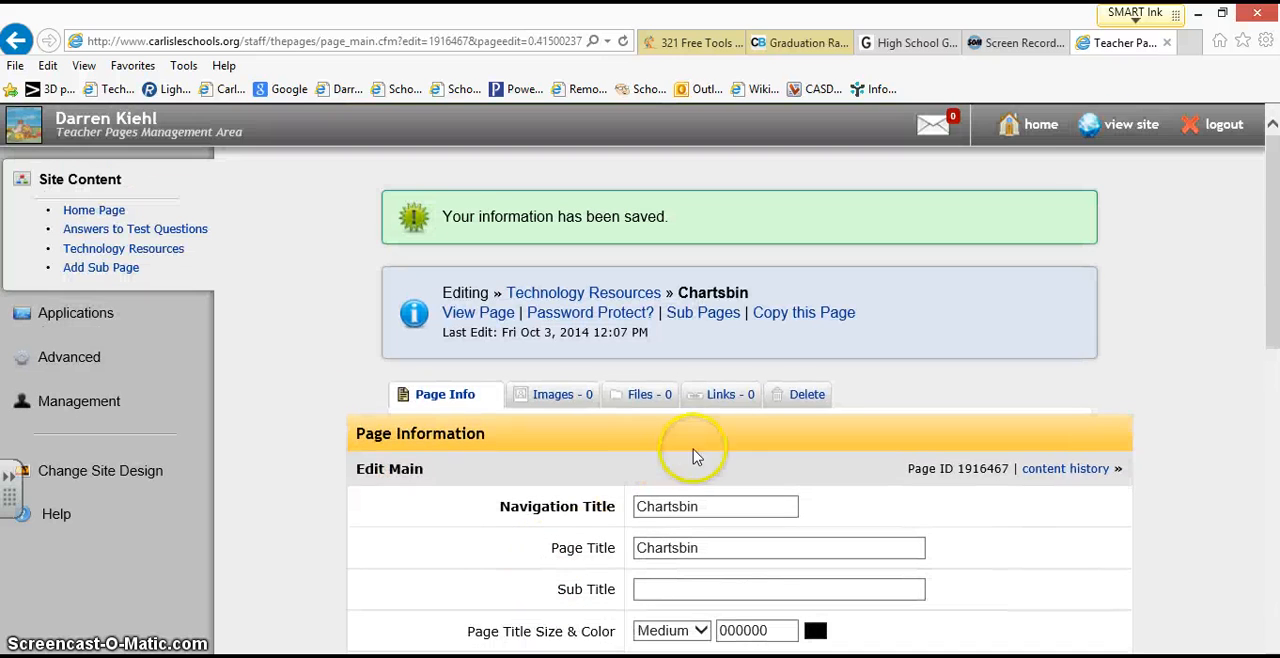
Step: View the live site, open the Chartsbin page under Technology Resources, and check Utah's graduation rate on the embedded map
{"action": "left_click", "coordinate": [1122, 133]}
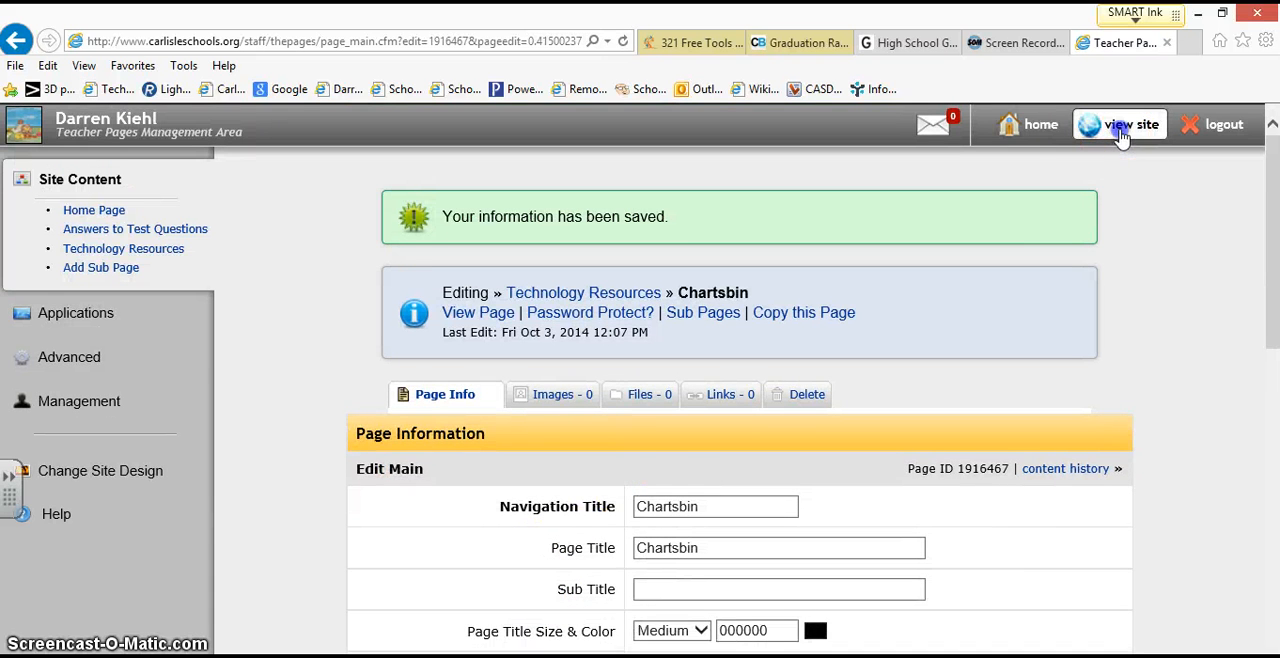
{"action": "scroll", "coordinate": [208, 418], "scroll_direction": "down", "scroll_amount": 3}
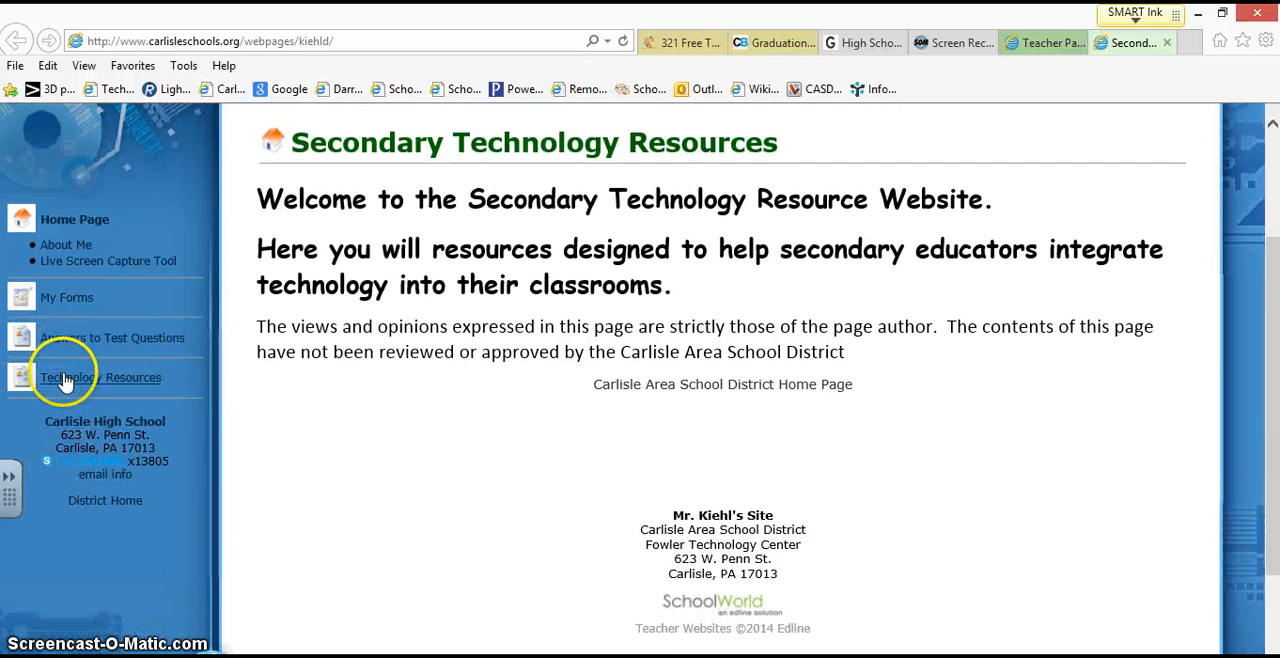
{"action": "left_click", "coordinate": [65, 378]}
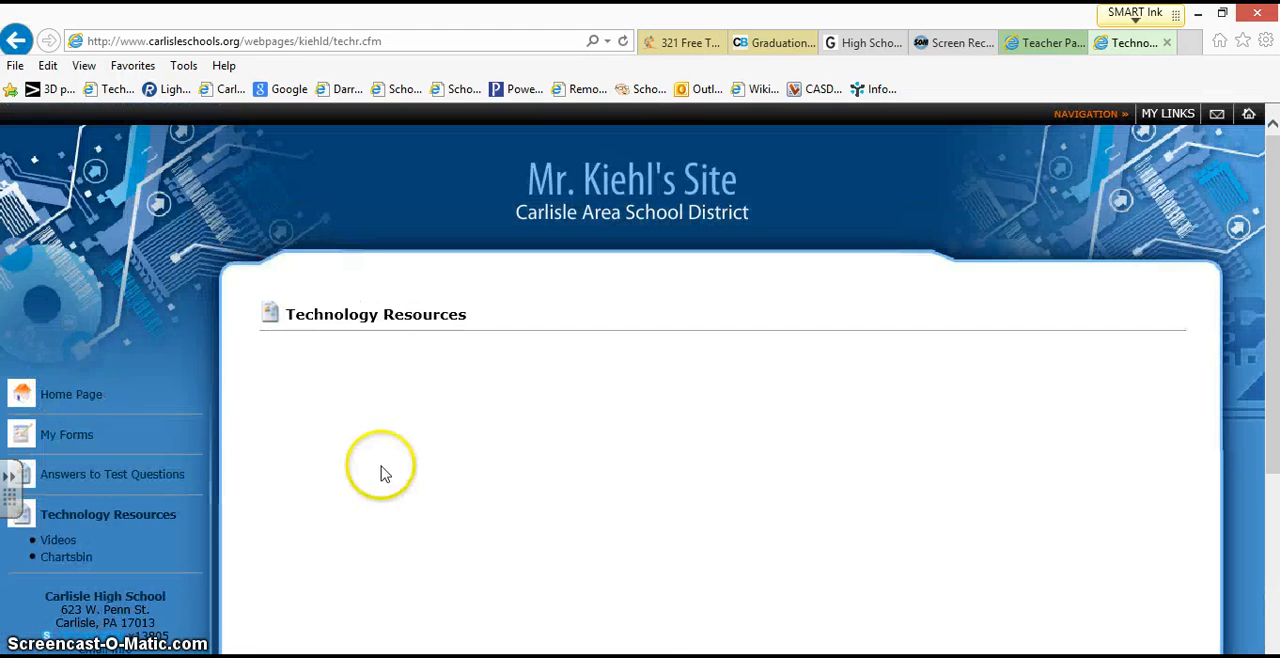
{"action": "scroll", "coordinate": [381, 472], "scroll_direction": "down", "scroll_amount": 3}
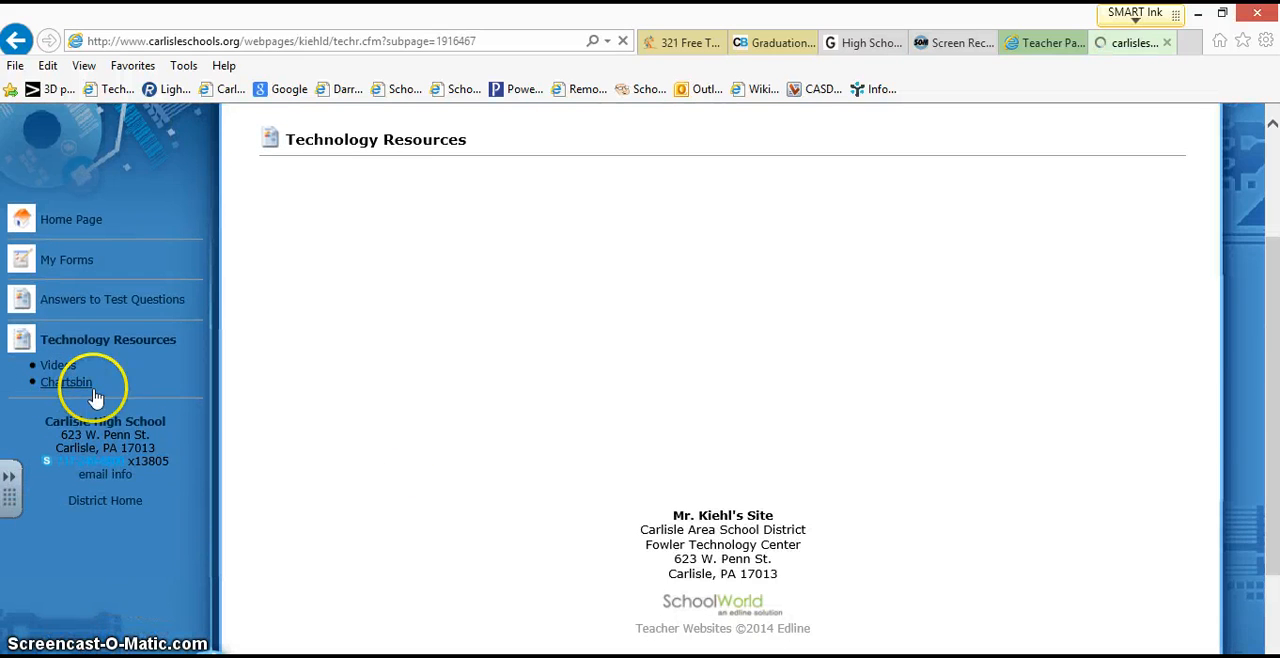
{"action": "scroll", "coordinate": [200, 410], "scroll_direction": "down", "scroll_amount": 2}
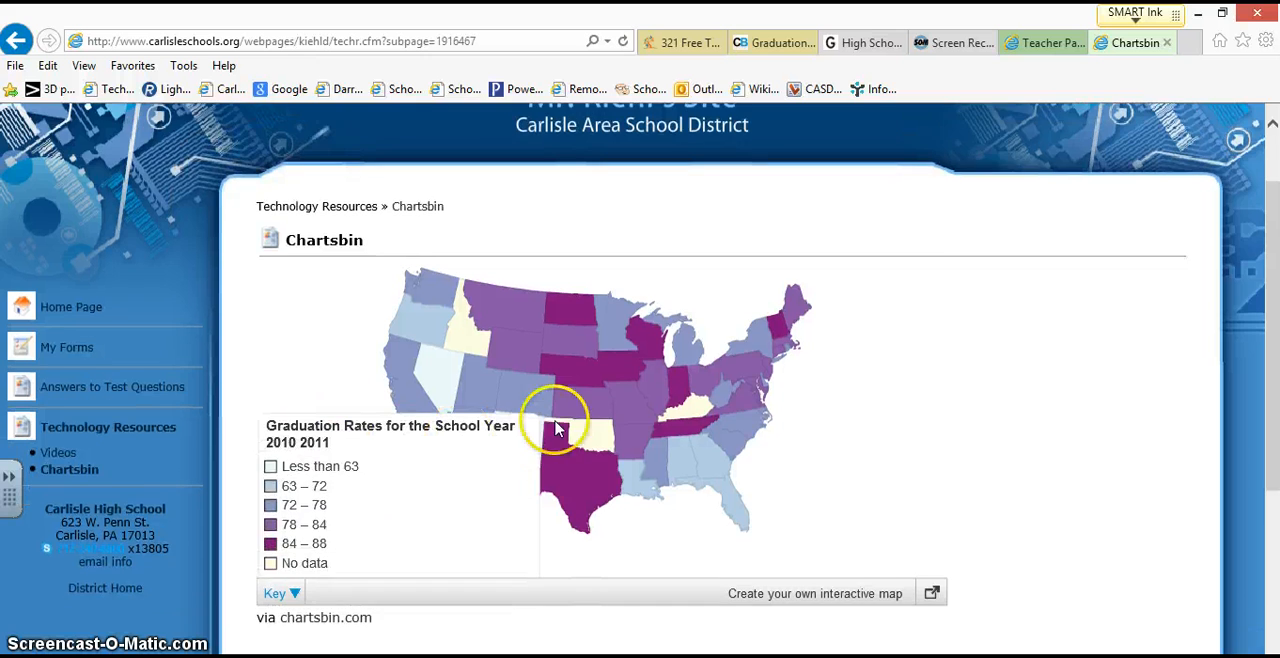
{"action": "scroll", "coordinate": [590, 405], "scroll_direction": "down", "scroll_amount": 2}
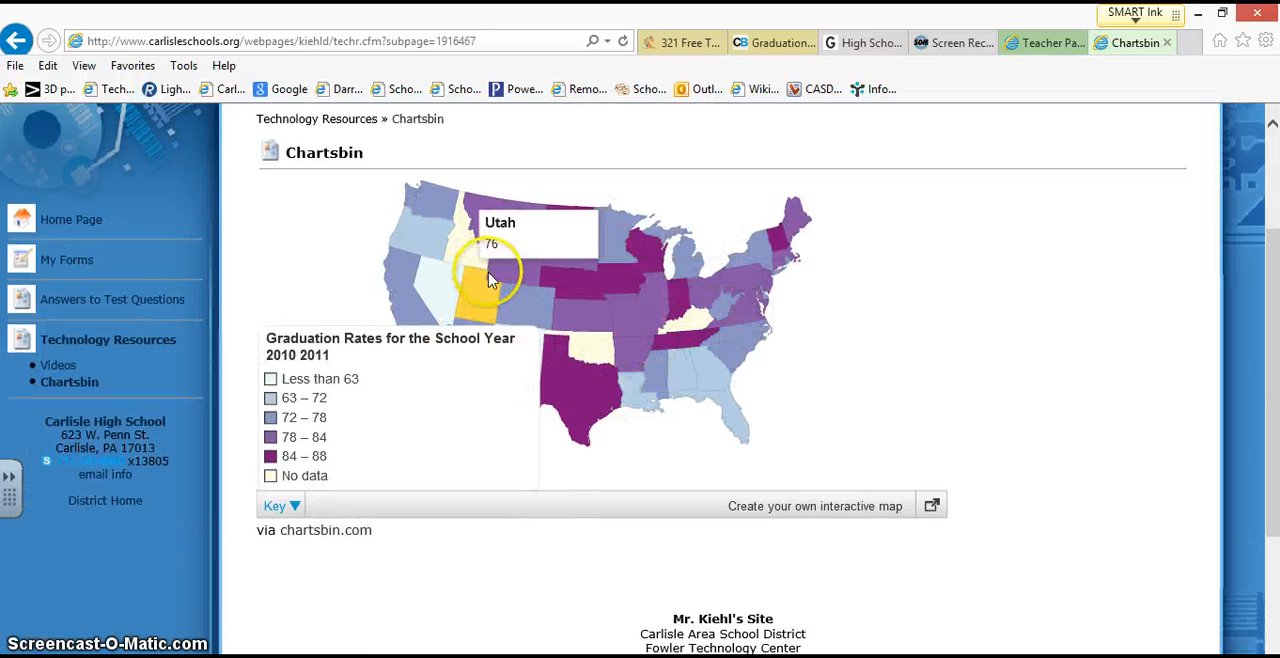